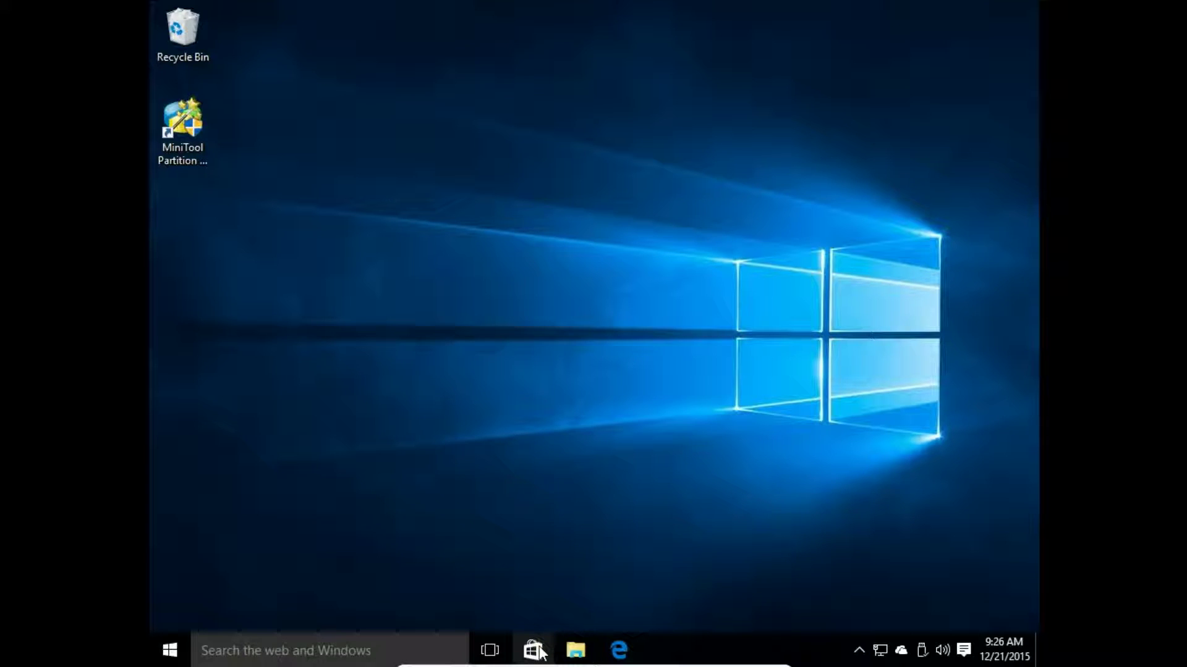
# - Launch Notepad from the Start menu
pyautogui.click(618, 650)
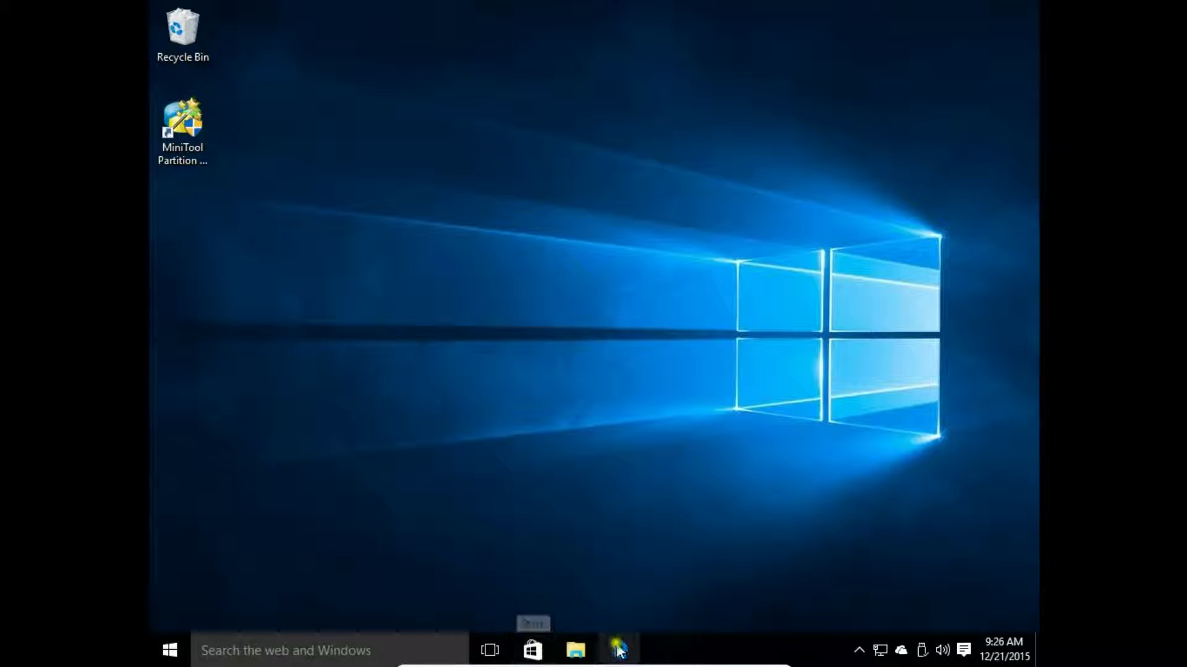
pyautogui.click(878, 649)
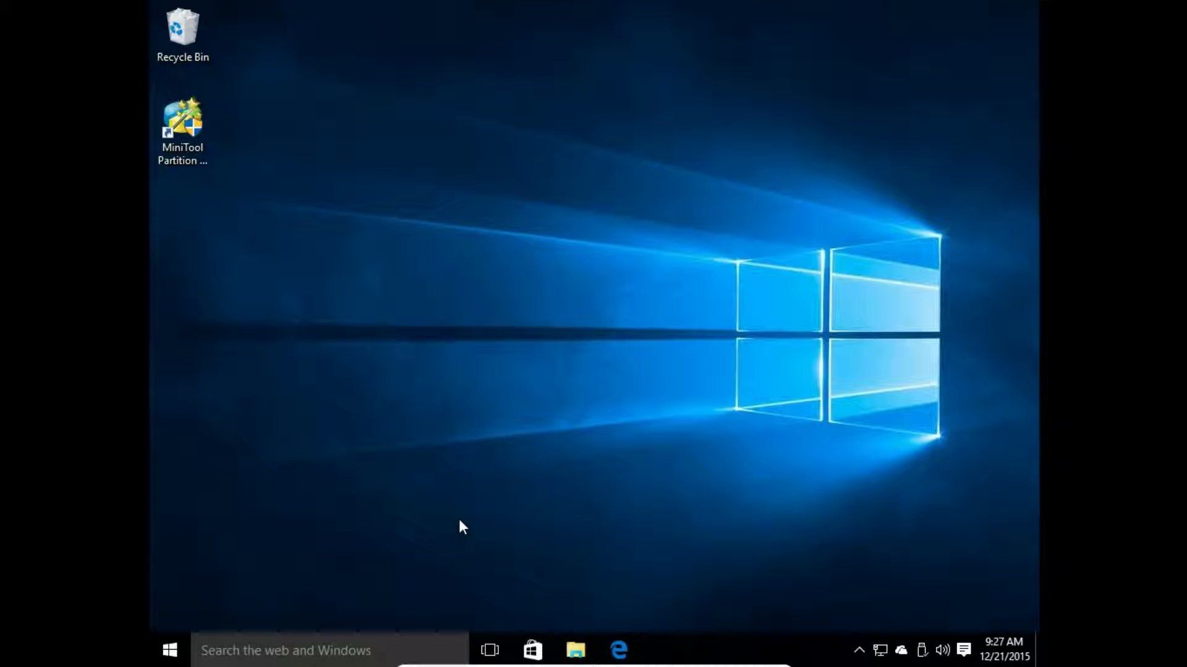
pyautogui.click(170, 650)
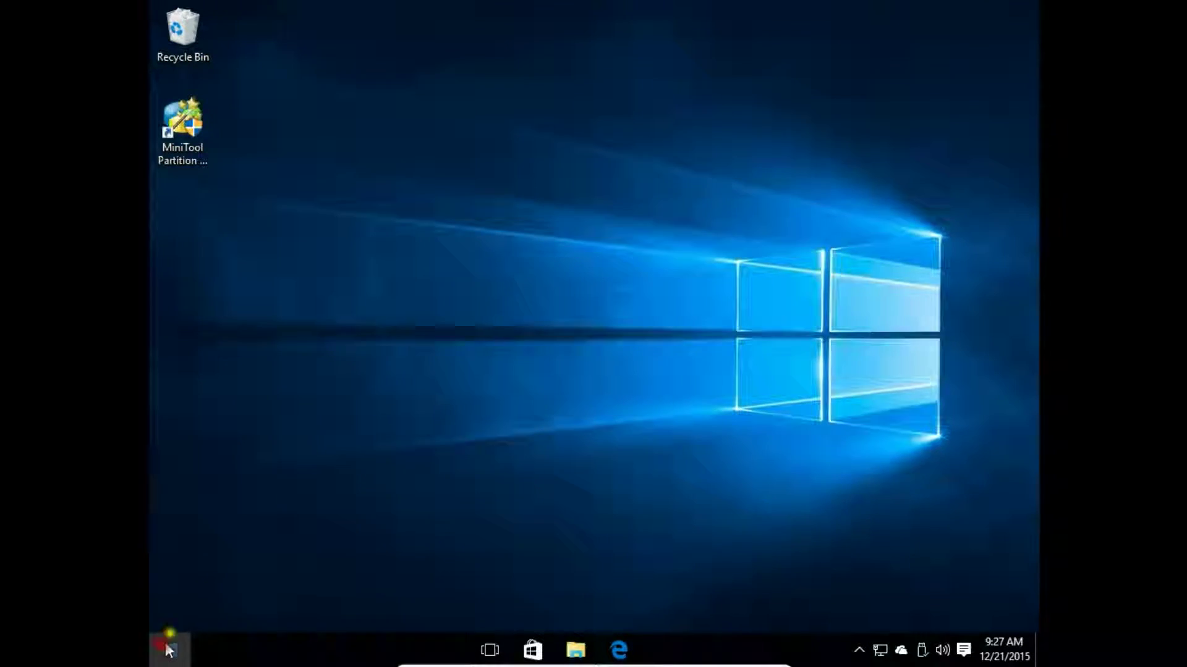
pyautogui.click(198, 211)
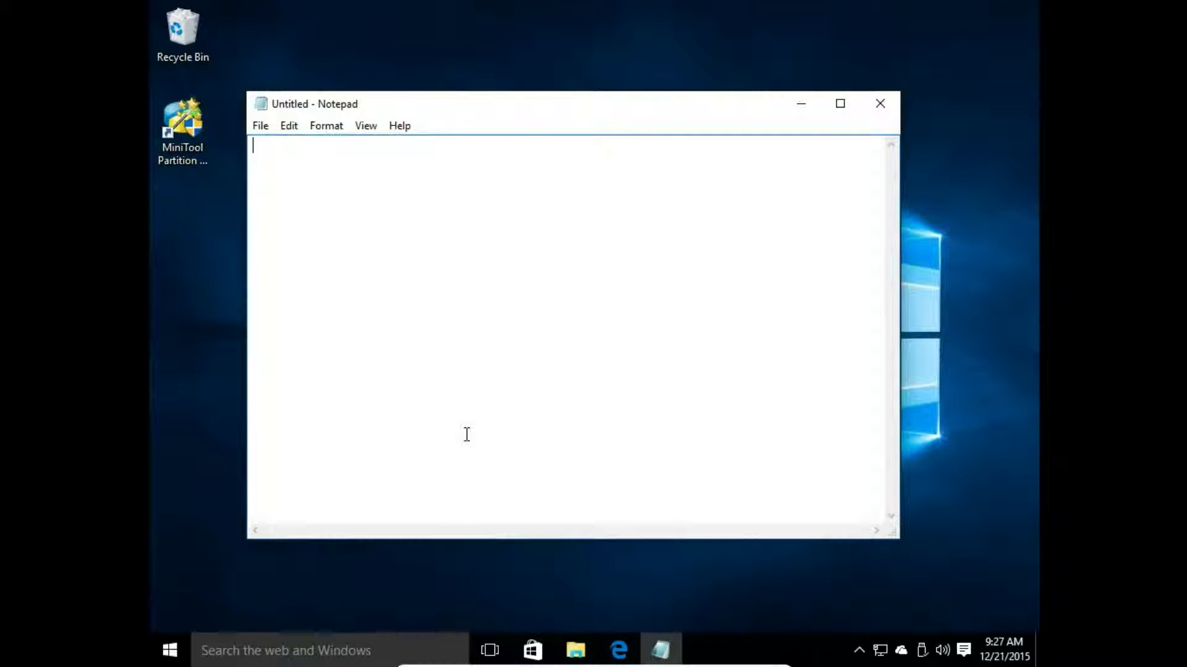
pyautogui.click(468, 435)
# - Pin Notepad to the taskbar and close its window
pyautogui.rightClick(674, 650)
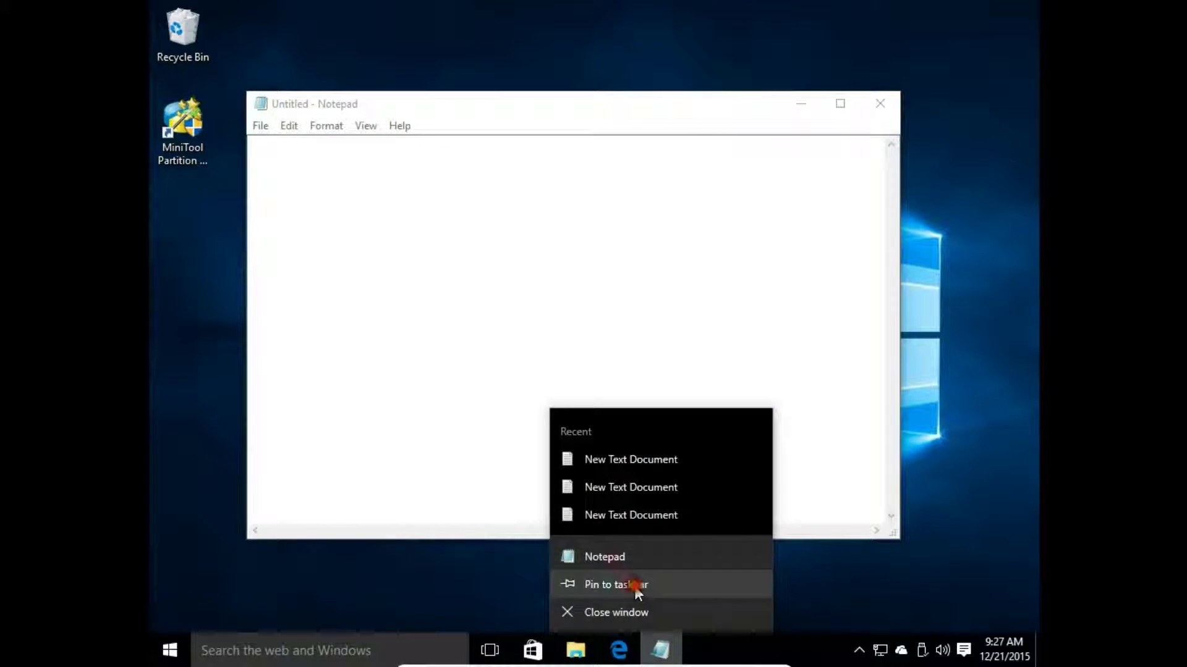
pyautogui.click(637, 587)
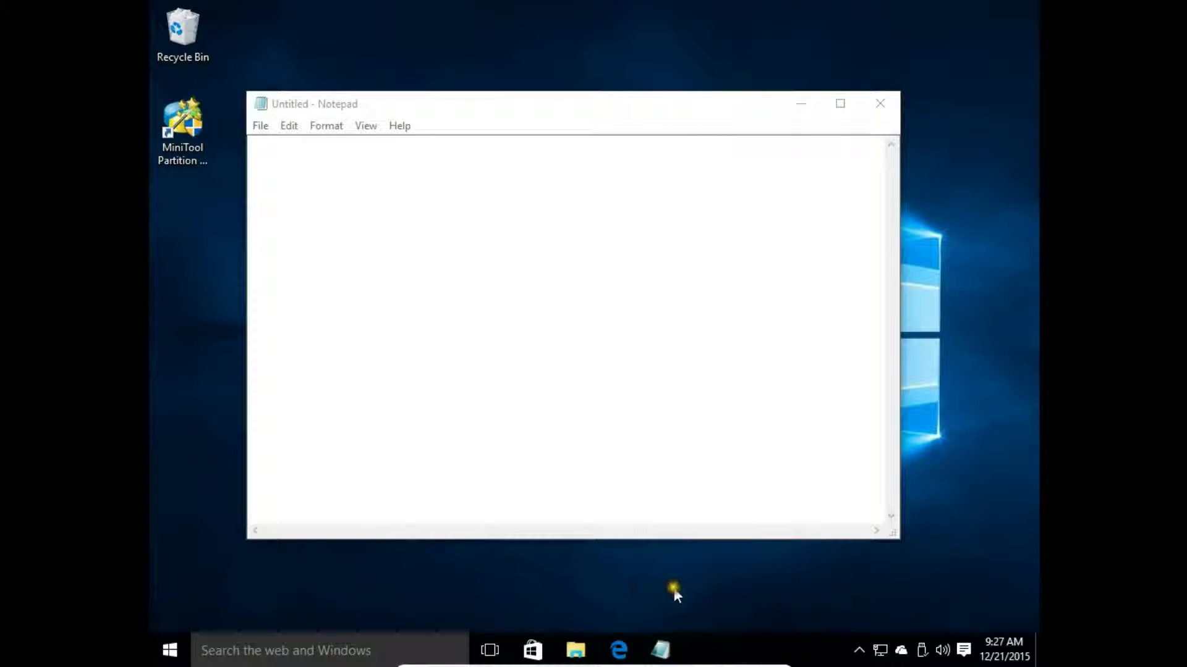
pyautogui.click(879, 104)
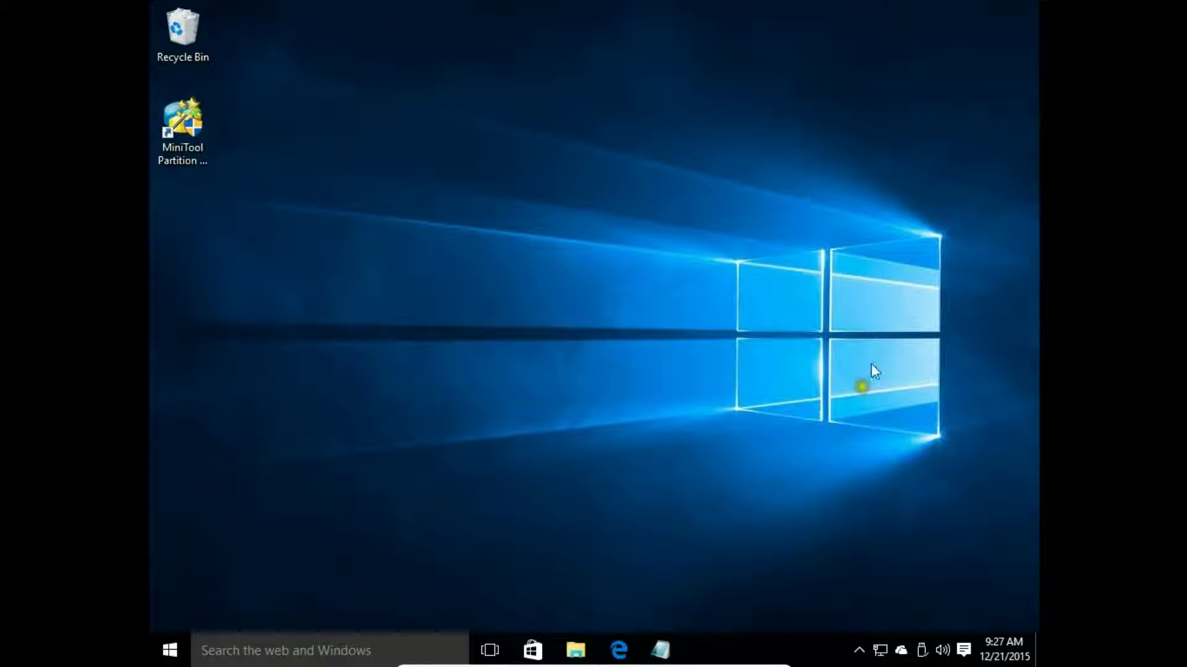
# - Check the Notepad pin works, then move its icon between Store and File Explorer
pyautogui.click(663, 650)
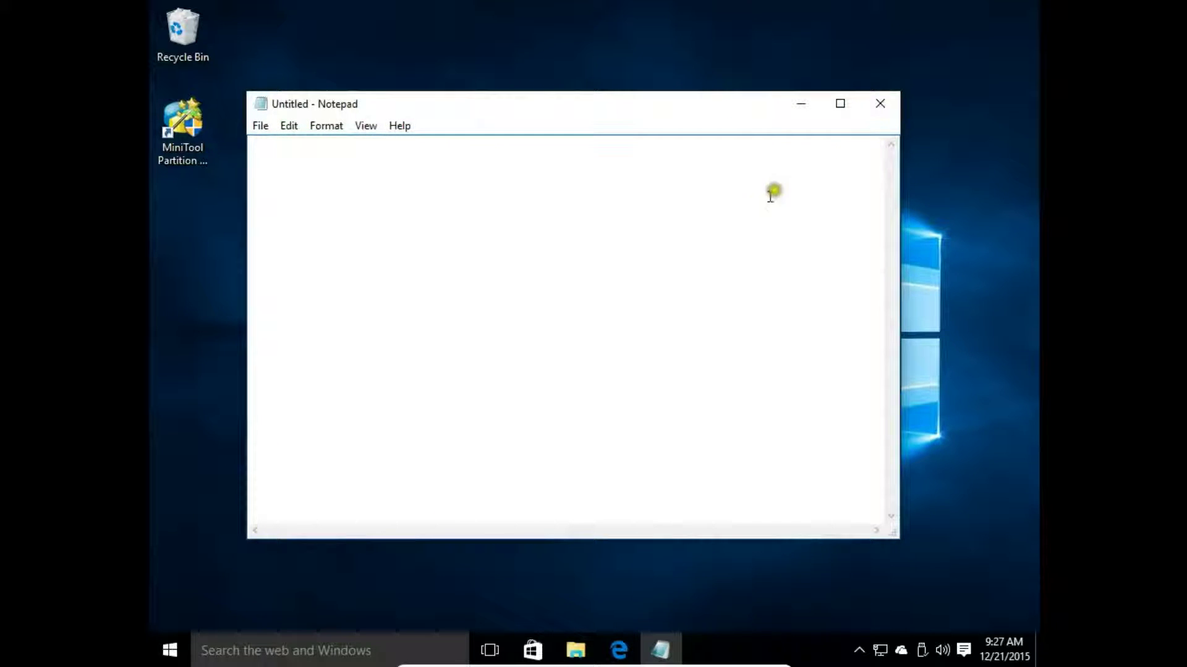
pyautogui.click(882, 105)
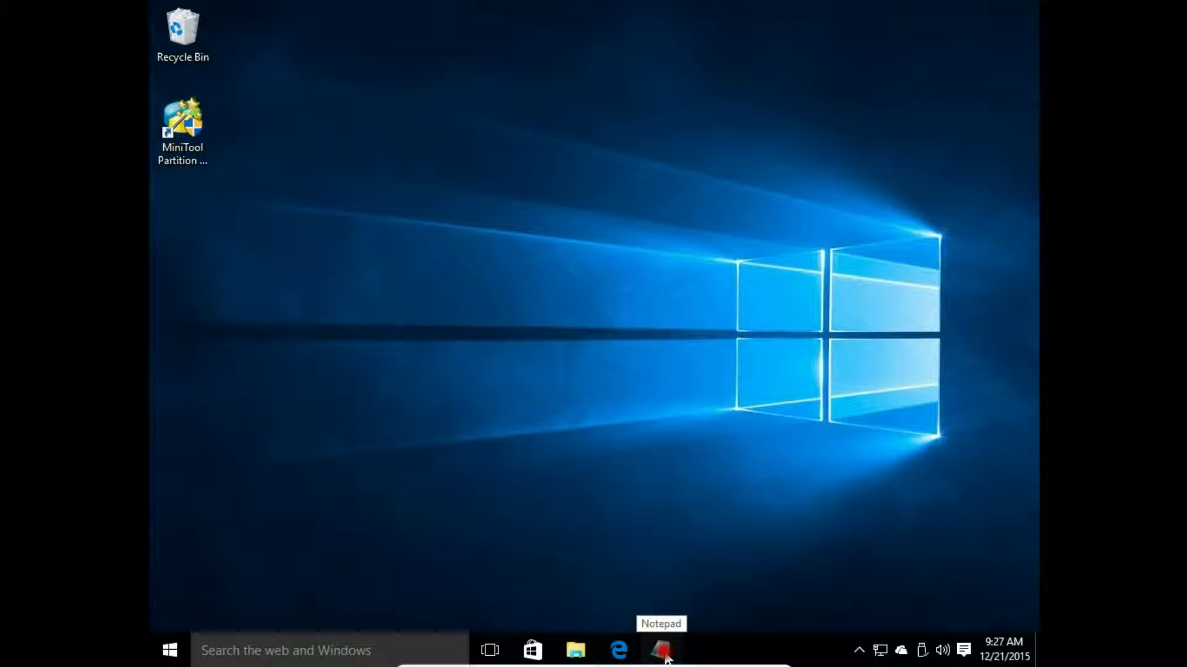
pyautogui.moveTo(666, 659); pyautogui.dragTo(572, 652)
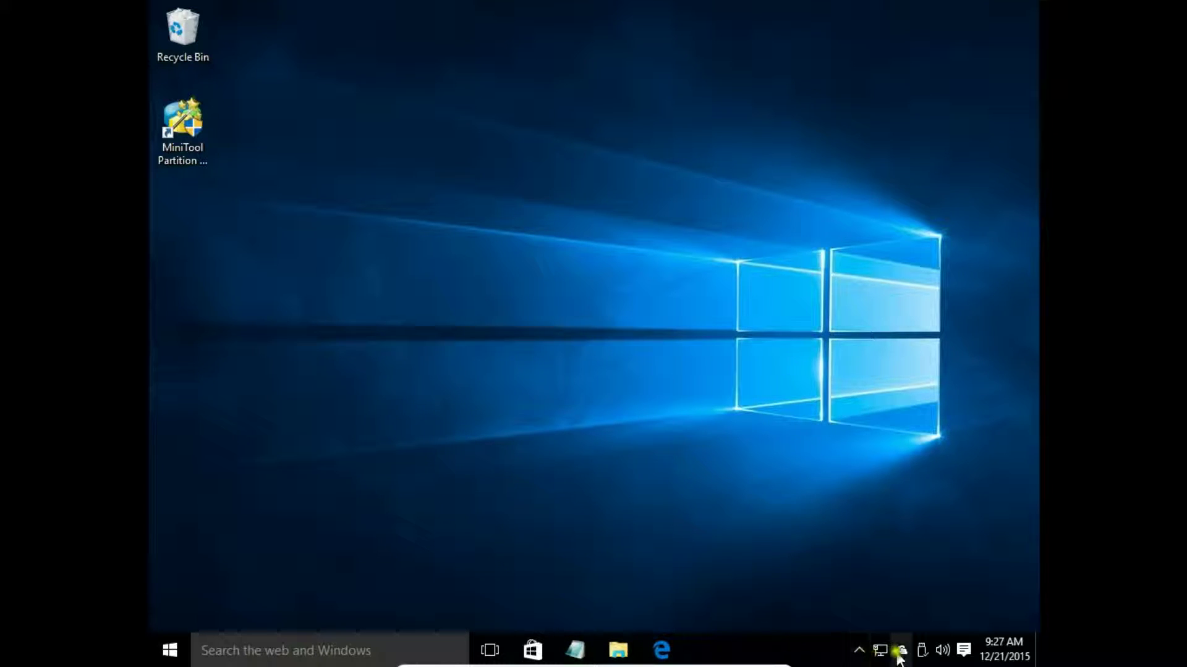
# - Move the USB icon left of network and OneDrive, and bring a hidden icon into the tray
pyautogui.click(921, 652)
pyautogui.moveTo(922, 655); pyautogui.dragTo(872, 663)
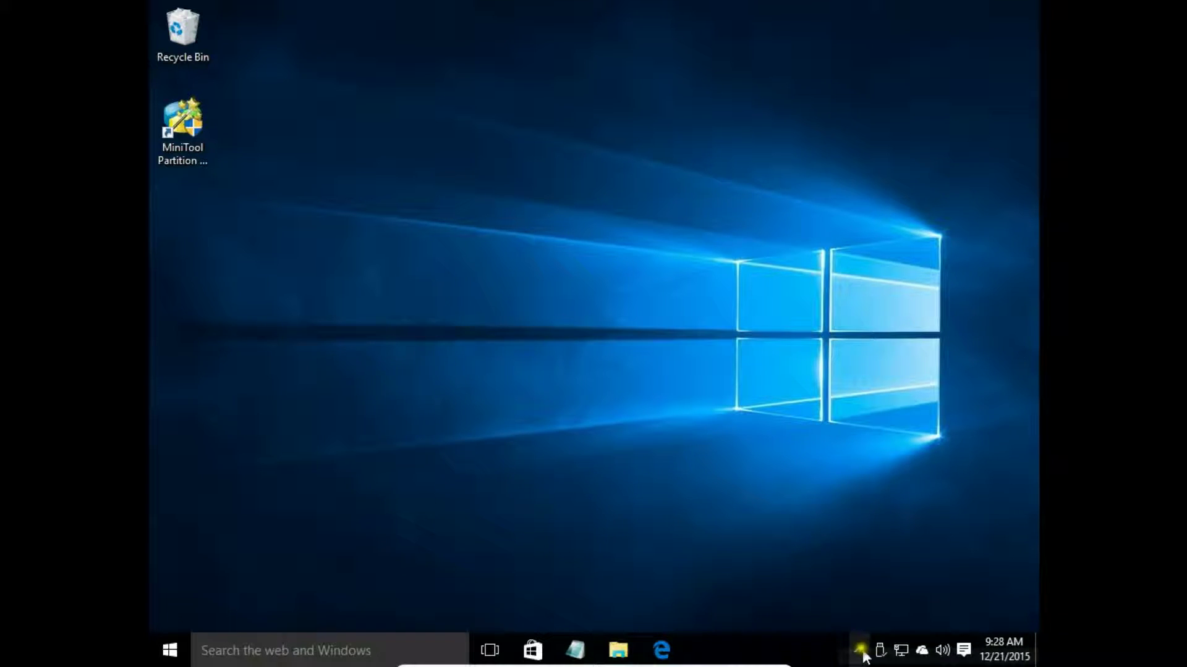
pyautogui.click(859, 648)
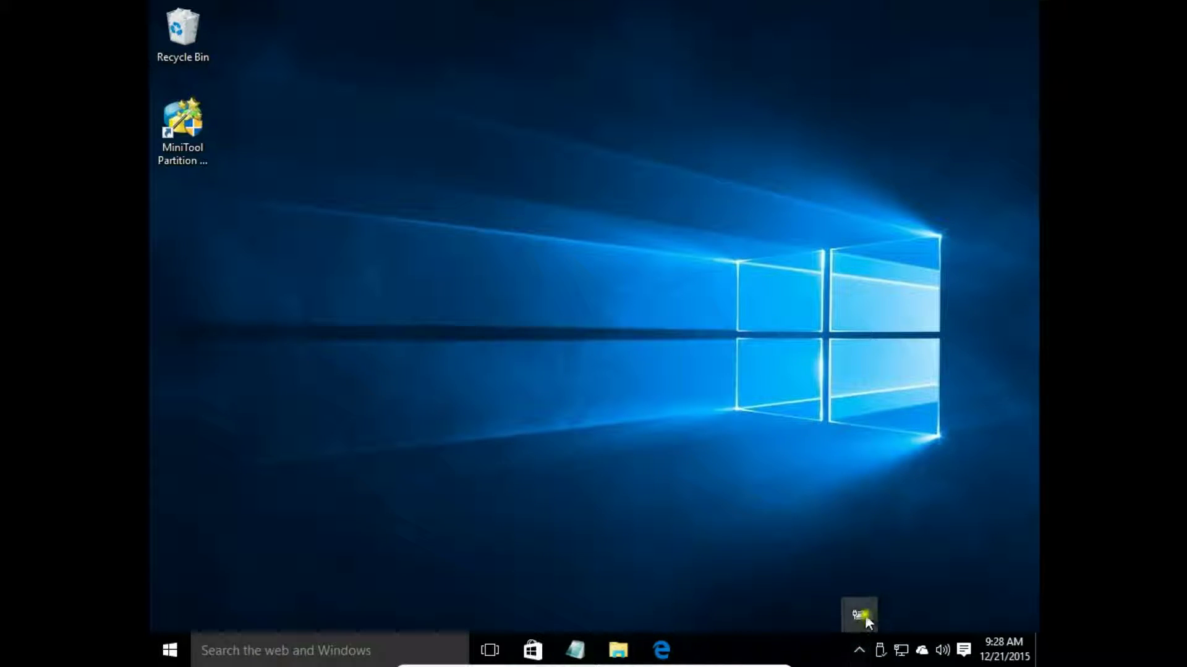
pyautogui.moveTo(864, 613); pyautogui.dragTo(908, 652)
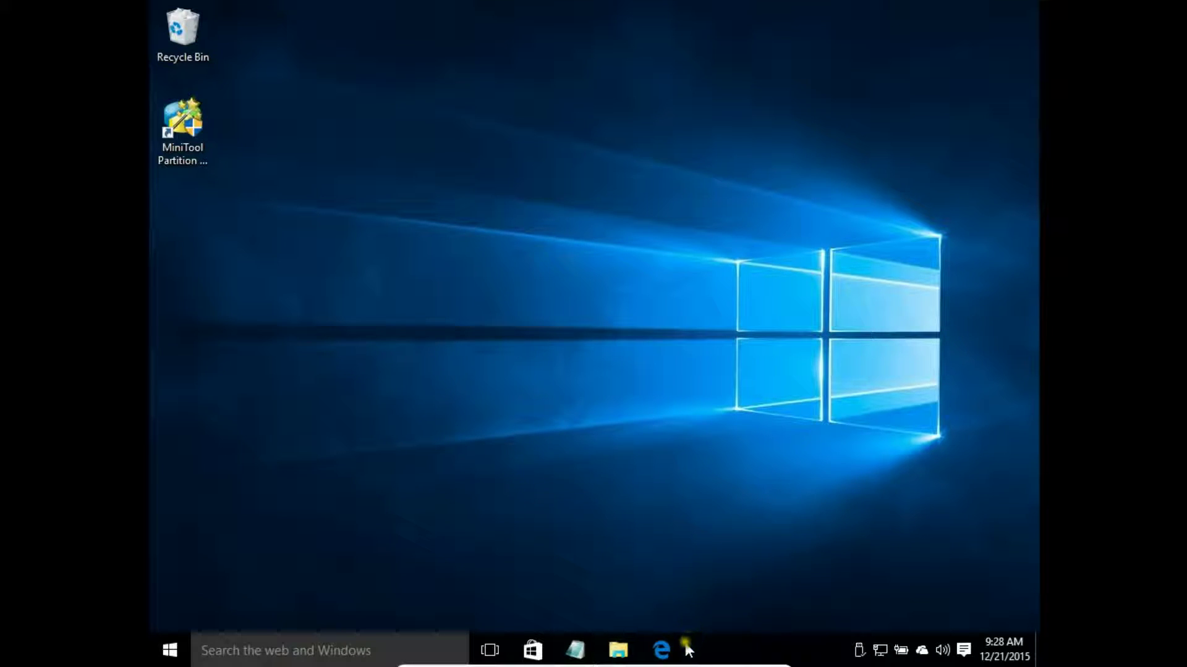
# - Unpin Microsoft Edge from the taskbar
pyautogui.rightClick(666, 652)
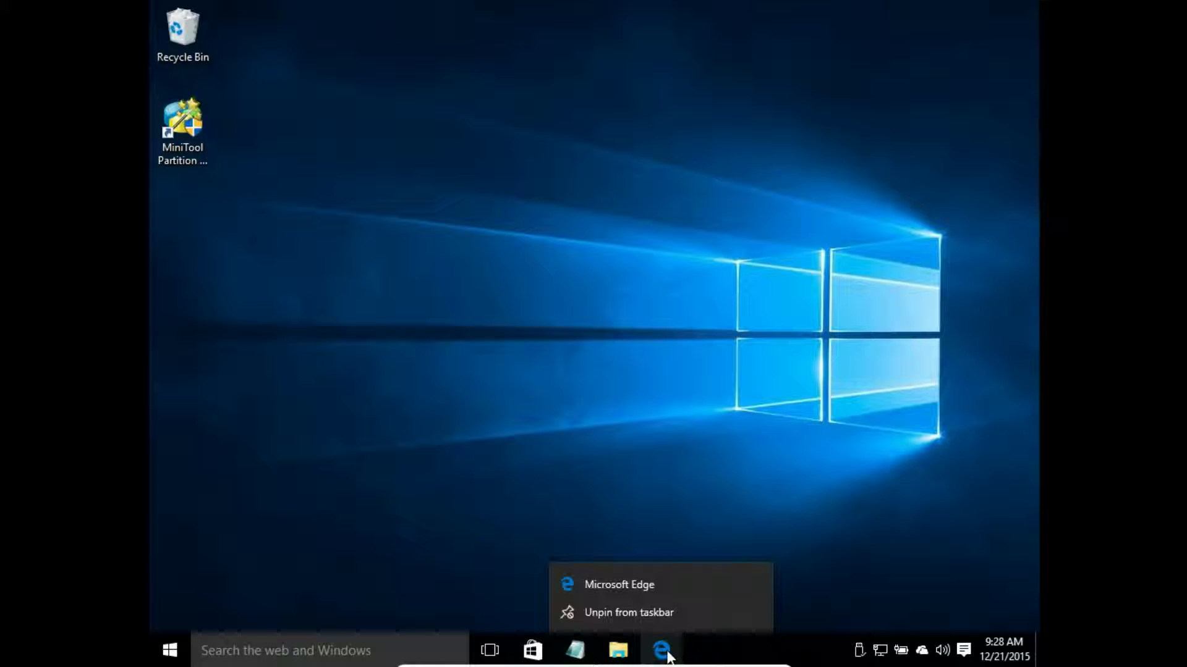
pyautogui.click(657, 614)
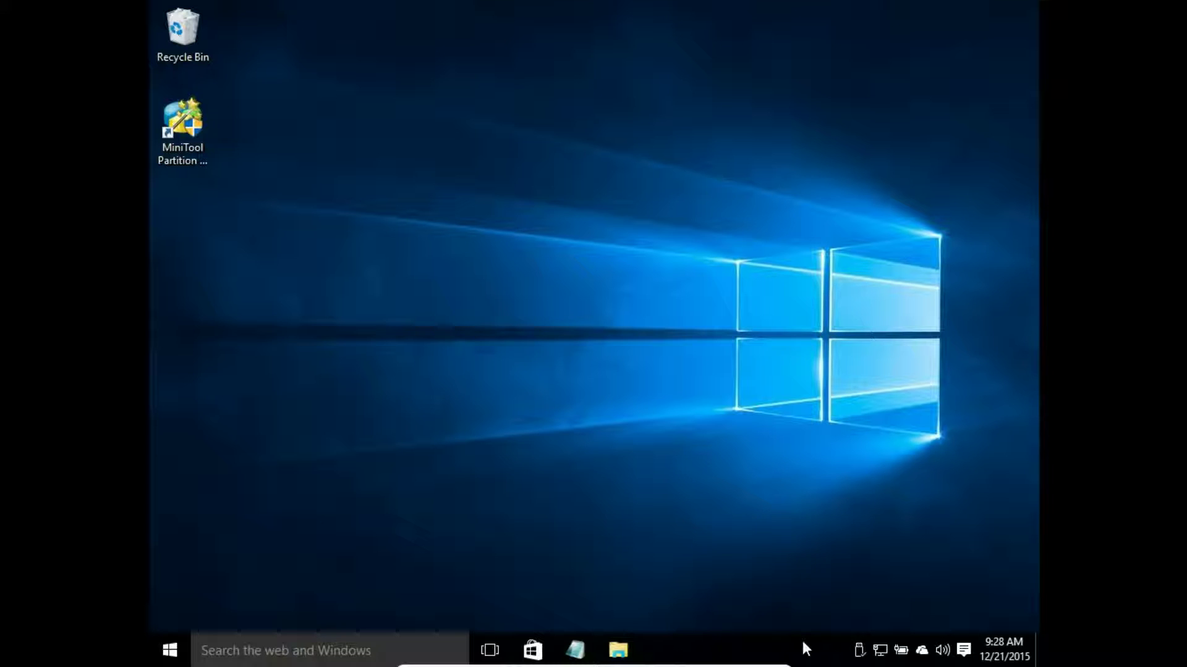
pyautogui.rightClick(715, 649)
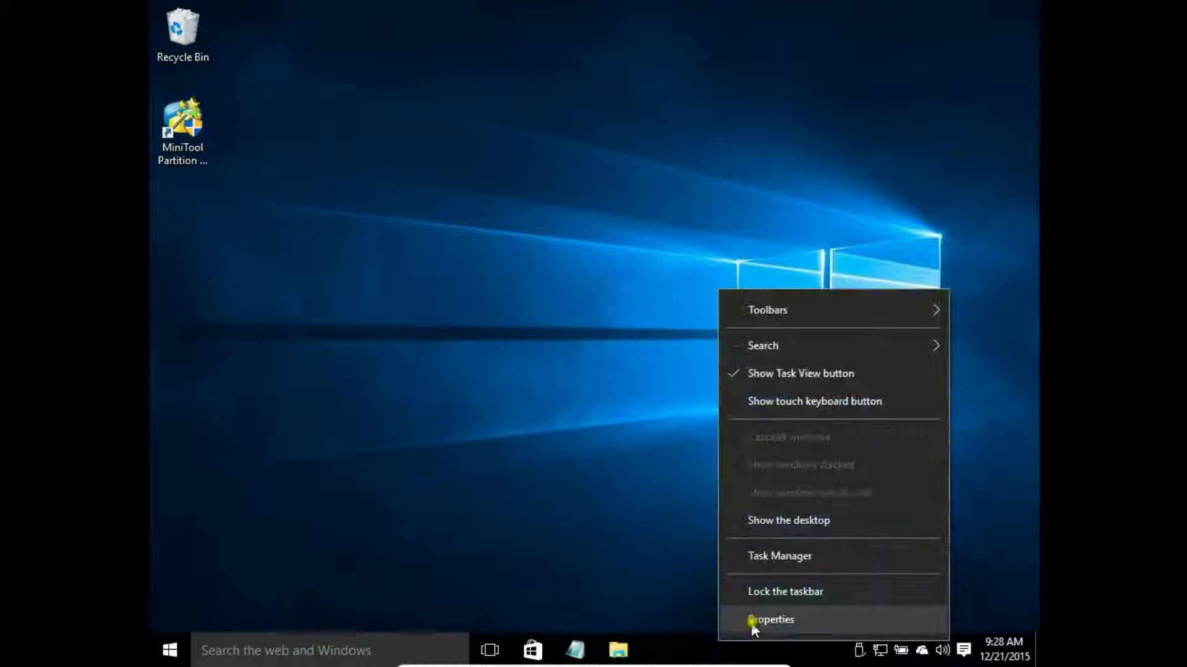
pyautogui.click(751, 622)
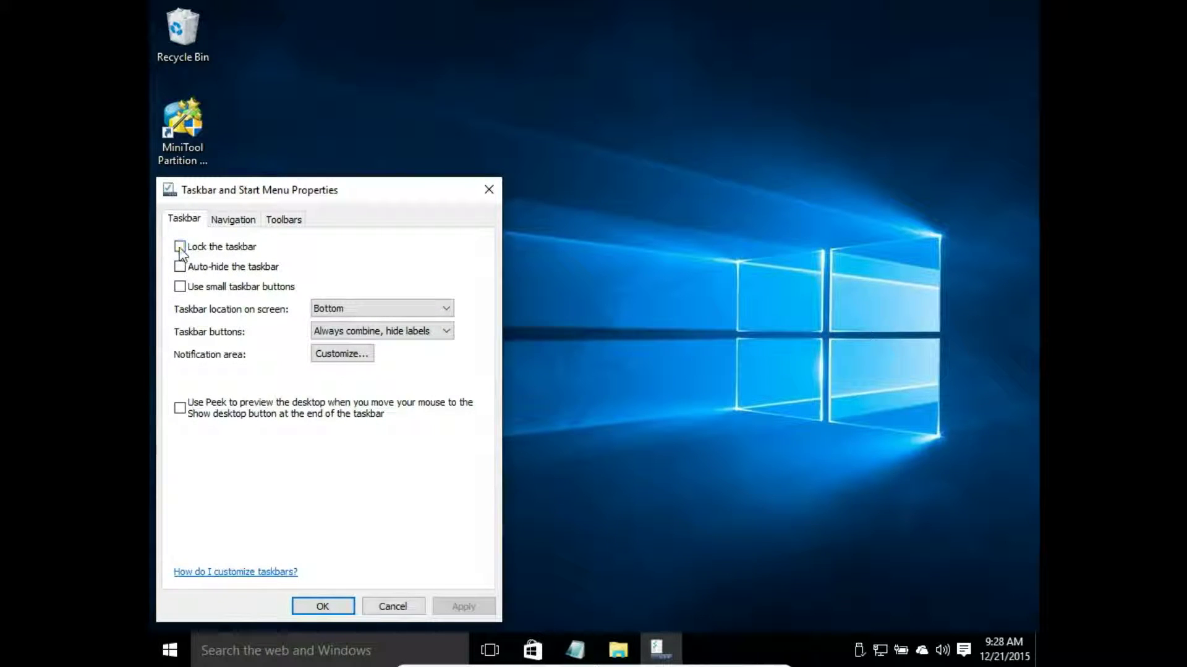
pyautogui.click(320, 606)
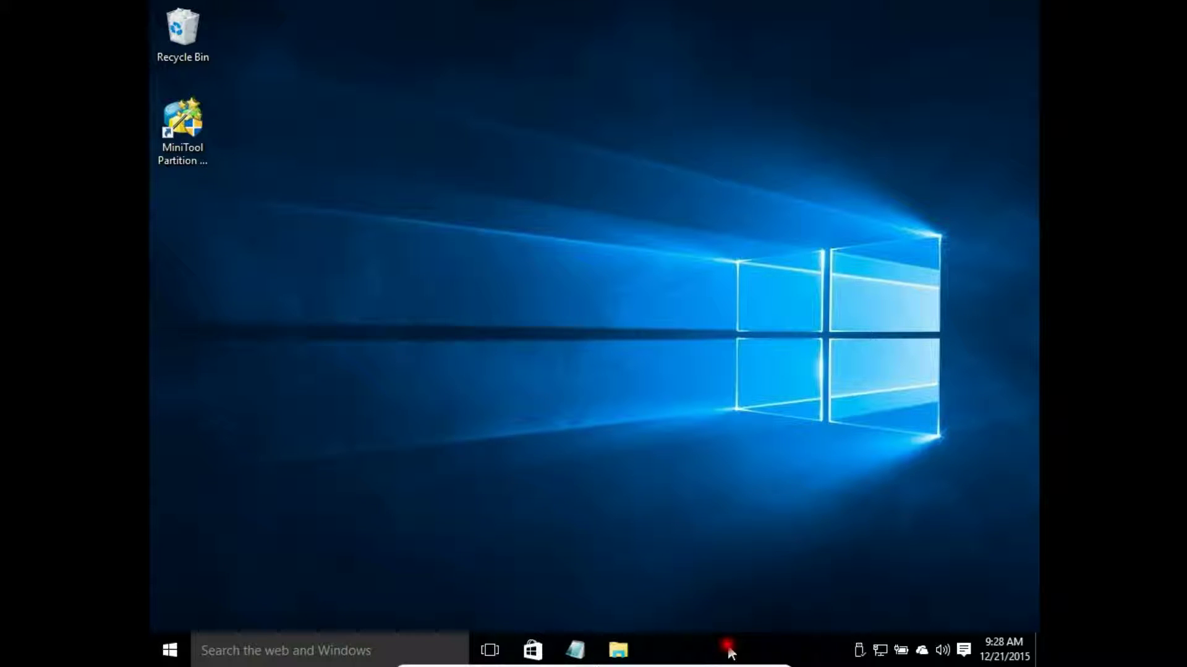
pyautogui.moveTo(710, 614); pyautogui.dragTo(653, 114)
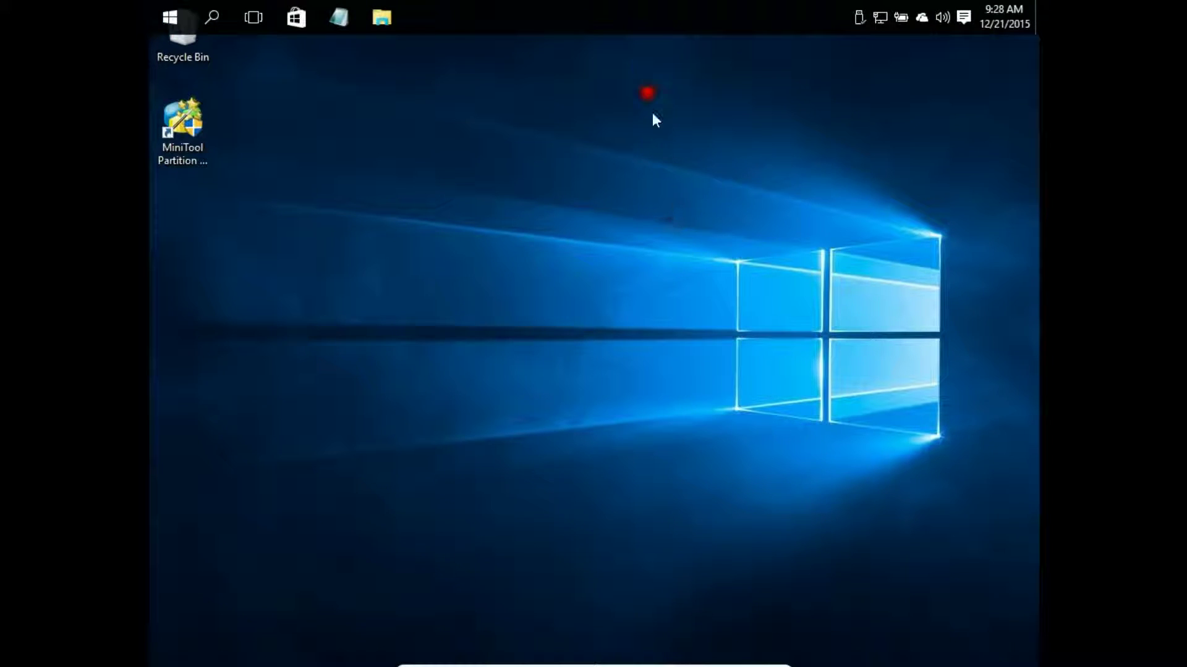
pyautogui.moveTo(670, 25); pyautogui.dragTo(662, 17)
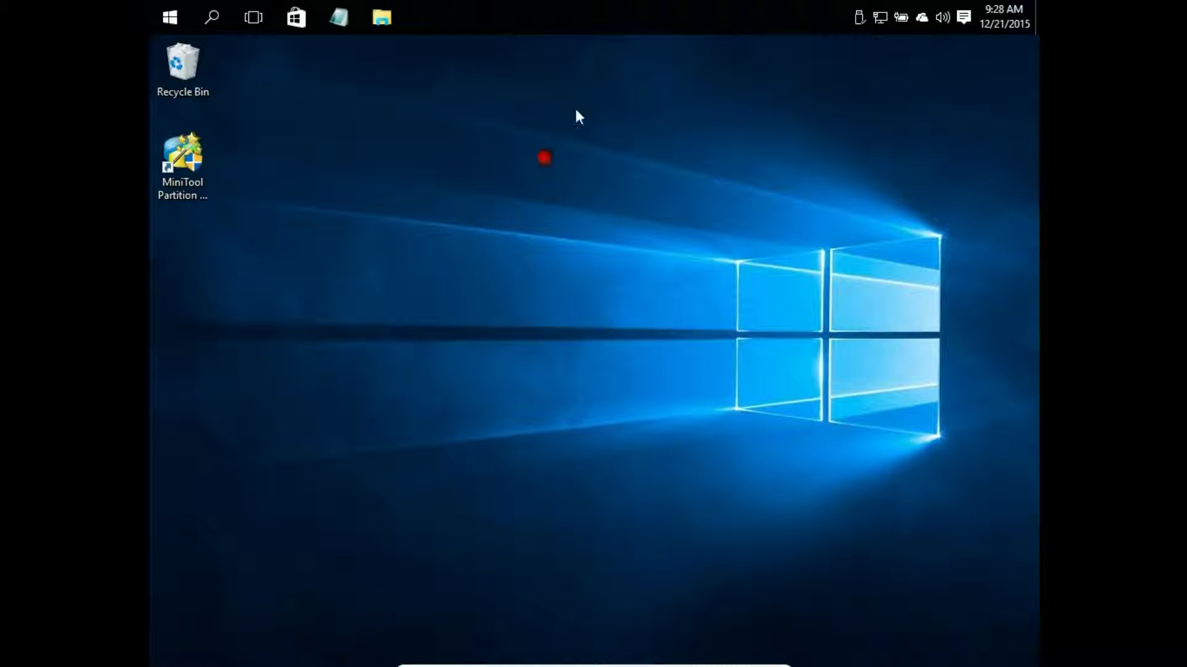
pyautogui.moveTo(576, 112); pyautogui.dragTo(347, 330)
pyautogui.moveTo(261, 373); pyautogui.dragTo(859, 347)
pyautogui.moveTo(976, 371); pyautogui.dragTo(991, 357)
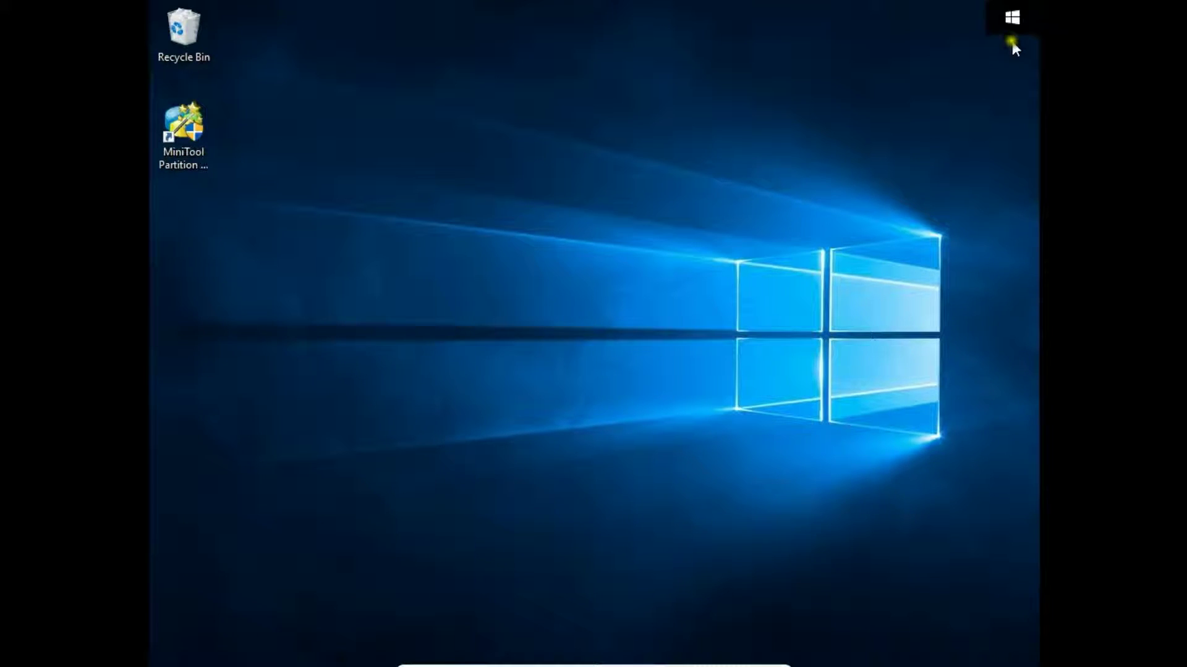
pyautogui.moveTo(982, 22); pyautogui.dragTo(969, 50)
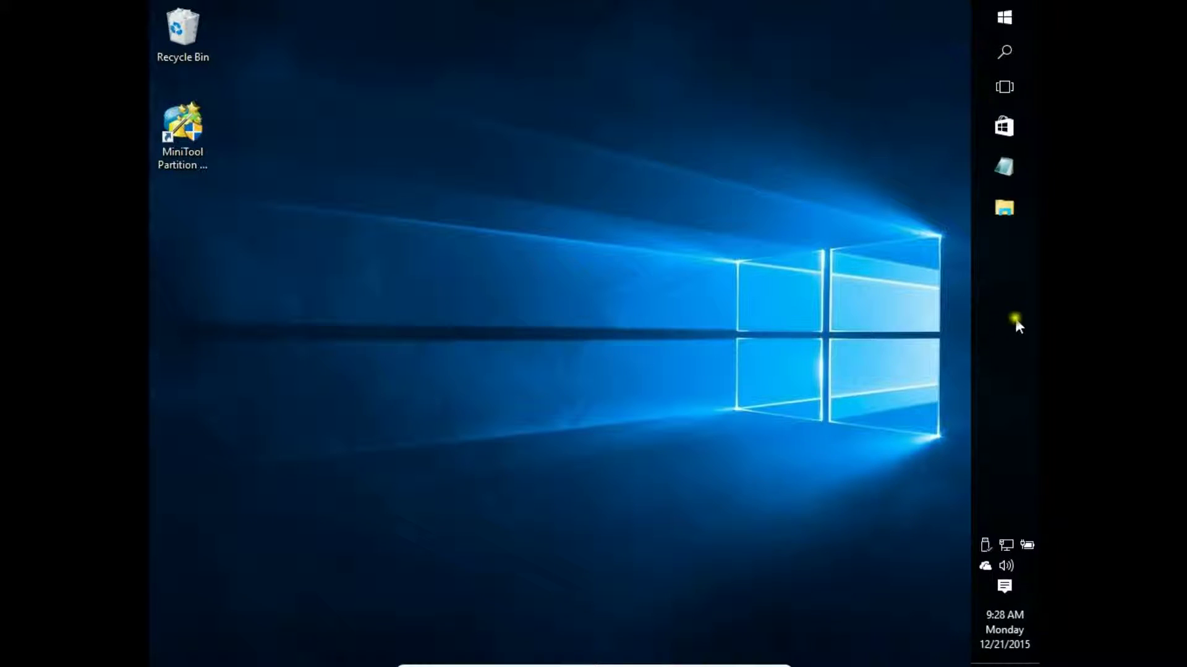
pyautogui.moveTo(878, 437); pyautogui.dragTo(718, 578)
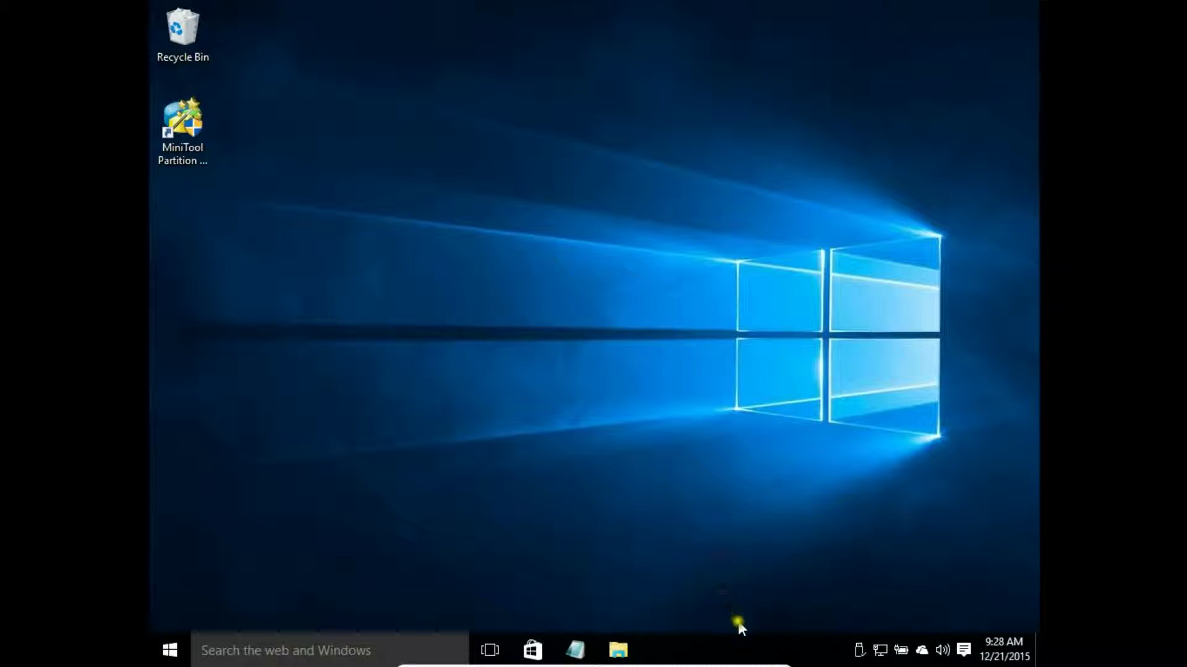
# - In Taskbar and Start Menu Properties, move the taskbar to the Left
pyautogui.rightClick(743, 644)
pyautogui.click(773, 620)
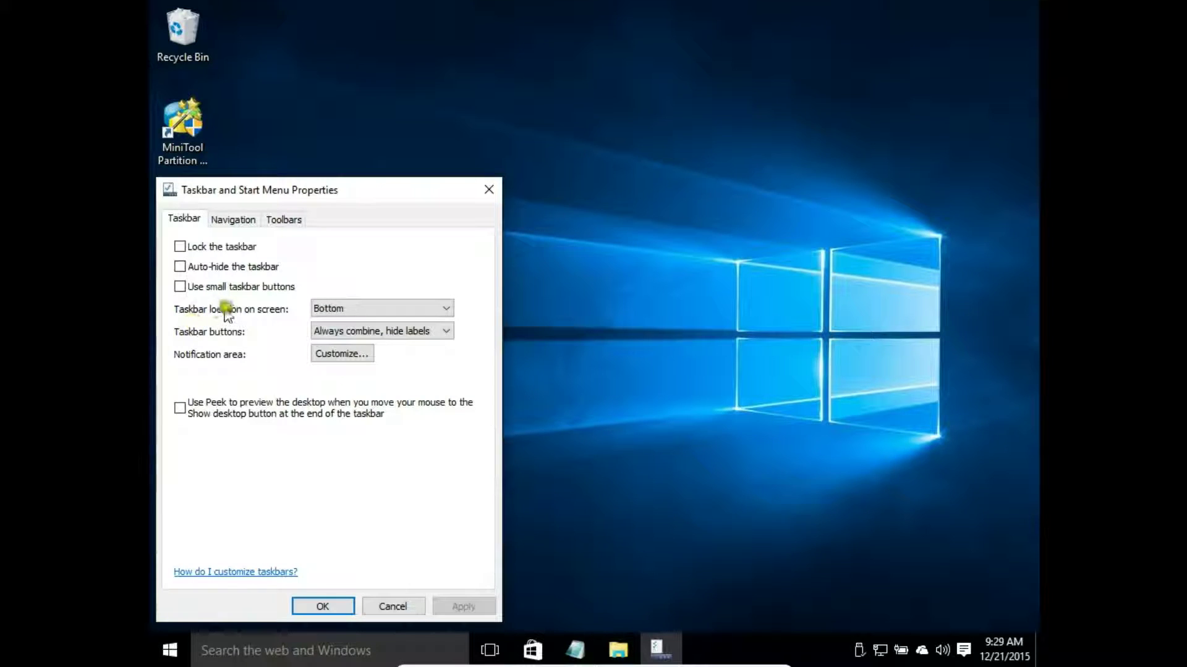
pyautogui.click(335, 309)
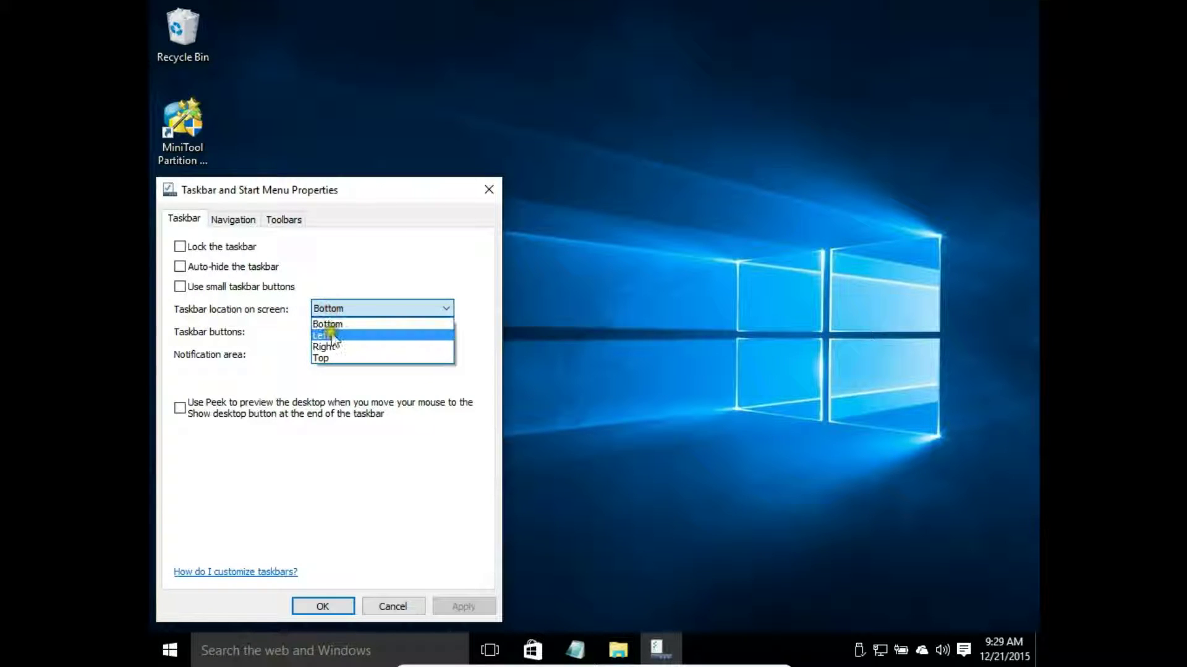
pyautogui.click(332, 320)
pyautogui.click(479, 608)
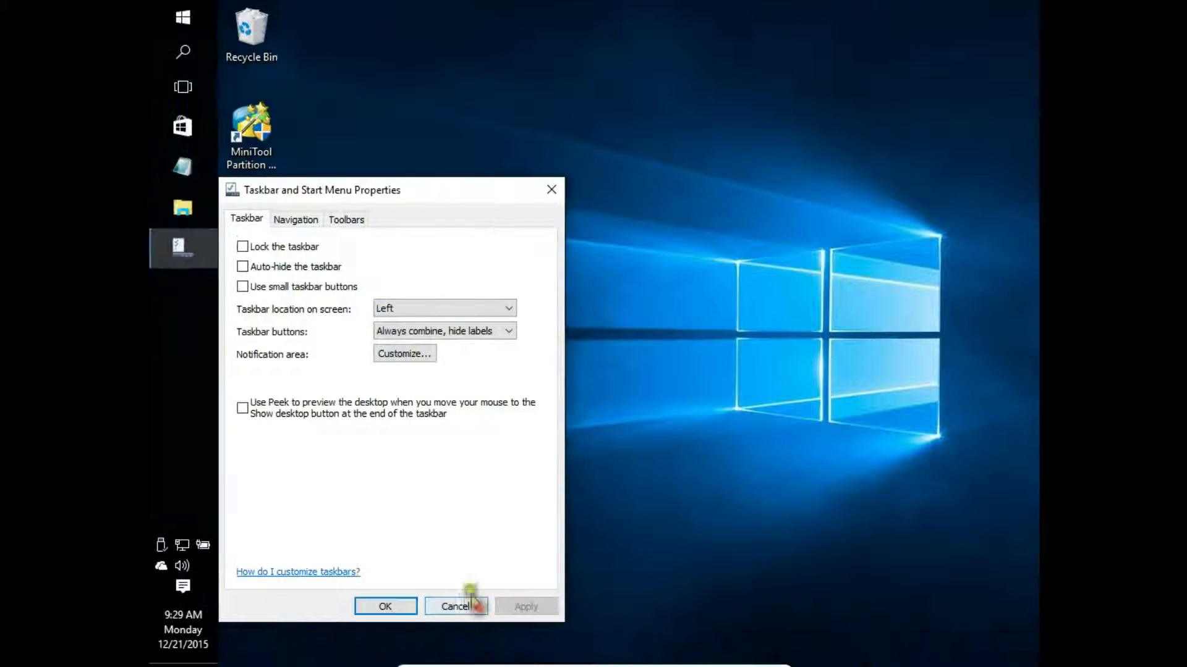
# - Move the taskbar to Right, then Top, then back to Bottom, applying each
pyautogui.click(431, 309)
pyautogui.click(437, 349)
pyautogui.click(526, 606)
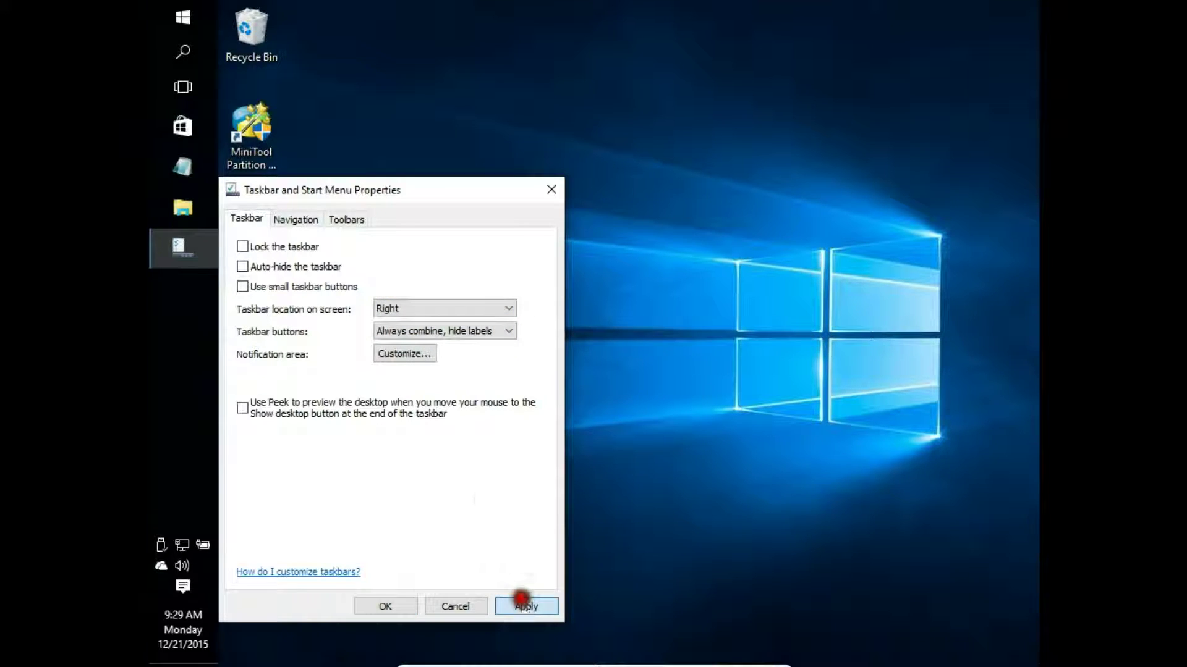
pyautogui.click(465, 309)
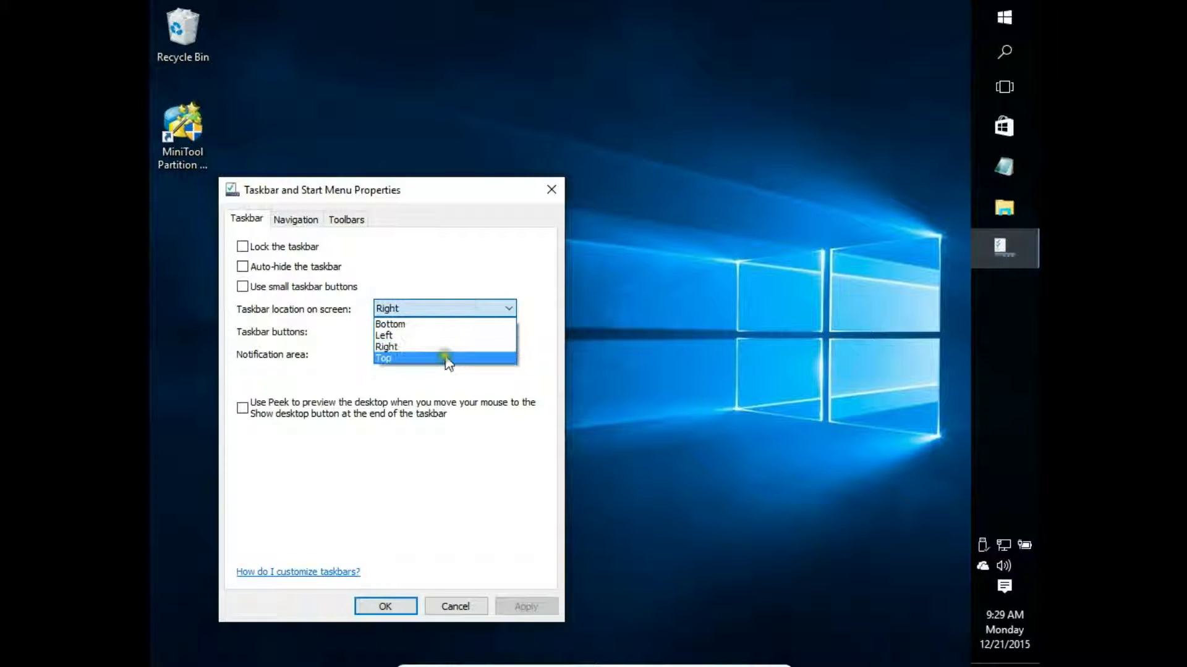
pyautogui.click(445, 354)
pyautogui.click(547, 608)
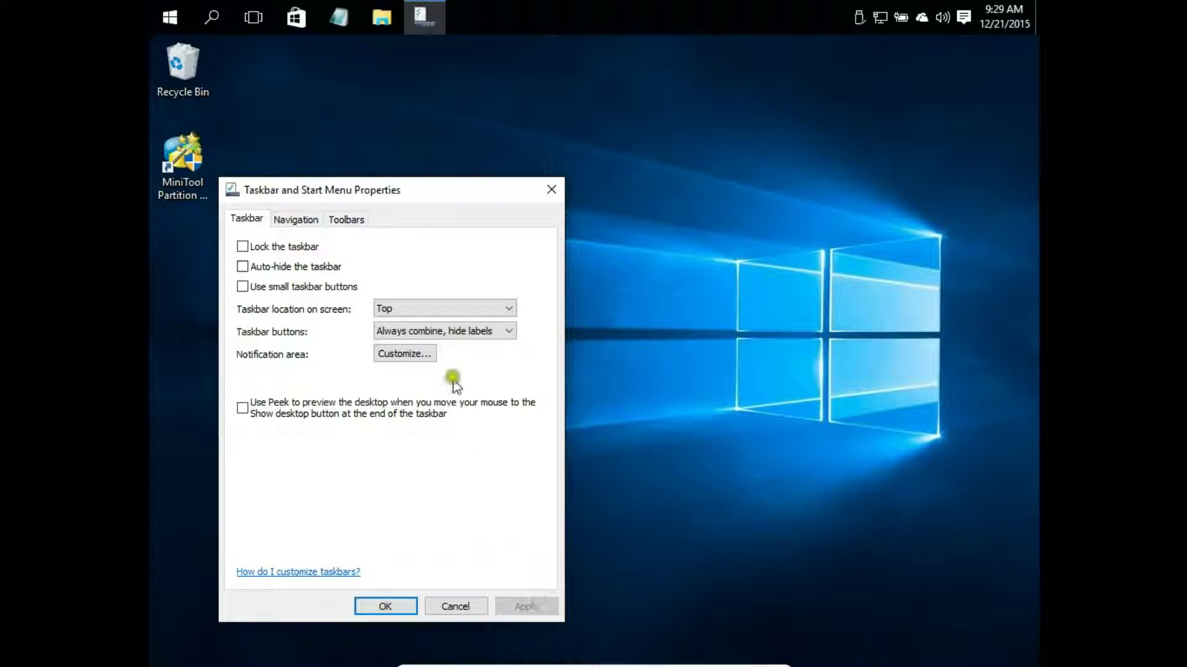
pyautogui.click(454, 310)
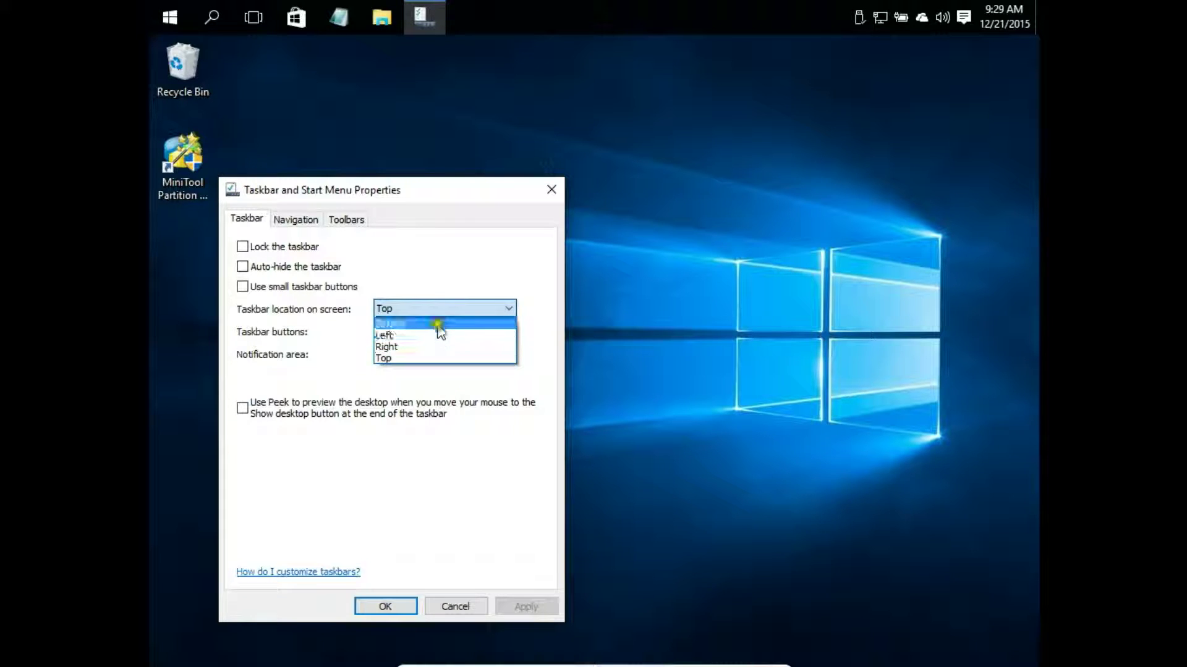
pyautogui.click(445, 323)
pyautogui.click(532, 608)
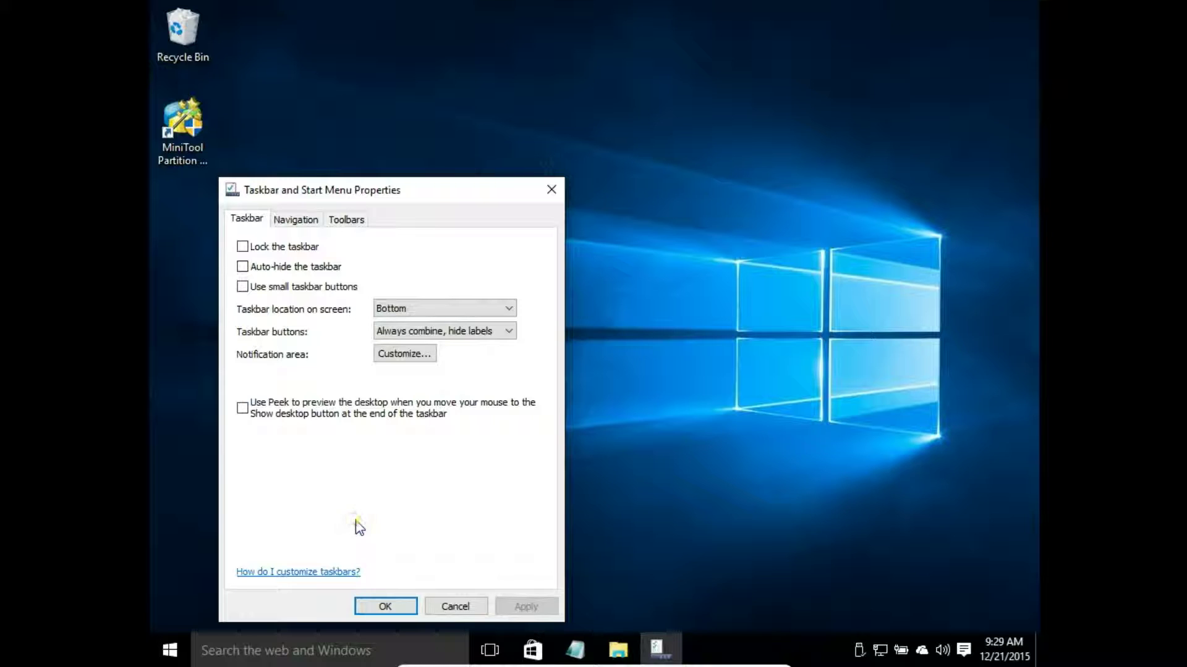
# - Lock the taskbar and turn on auto-hide, applying each, then close the properties dialog
pyautogui.click(242, 246)
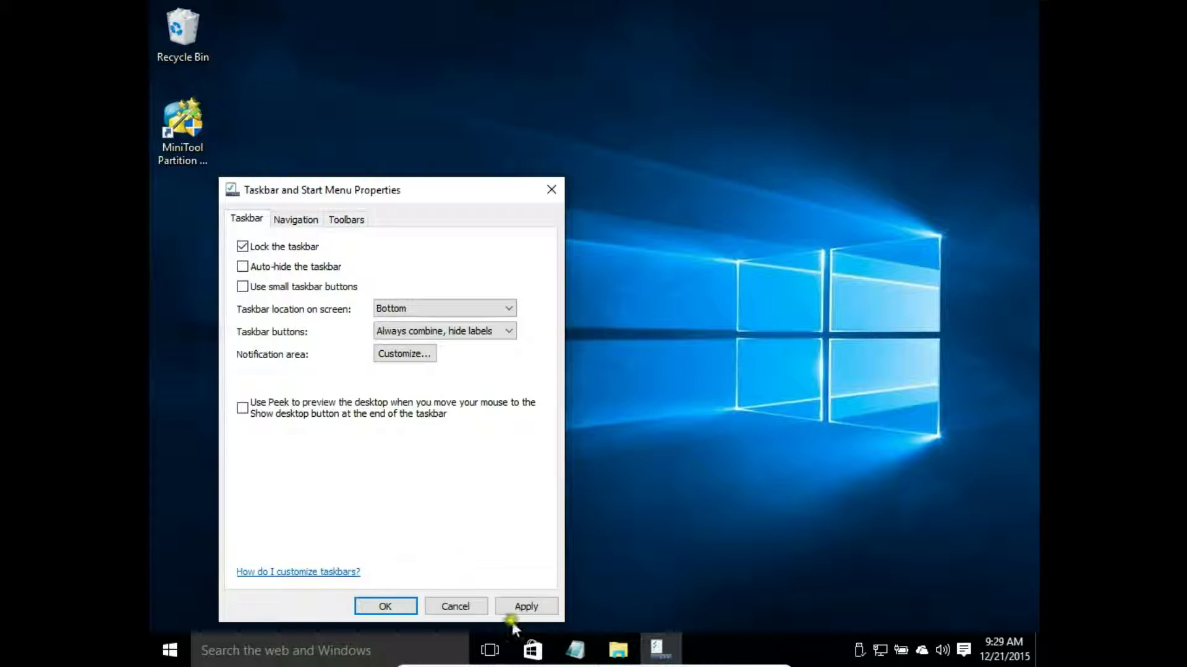
pyautogui.click(529, 611)
pyautogui.click(526, 605)
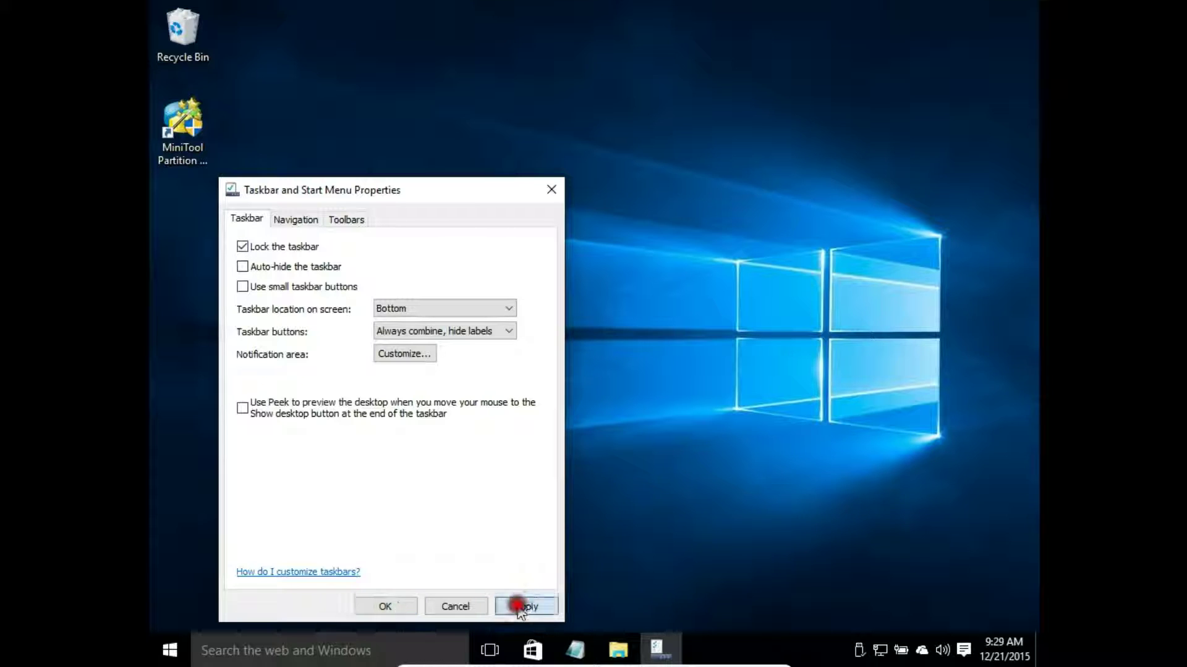
pyautogui.click(242, 267)
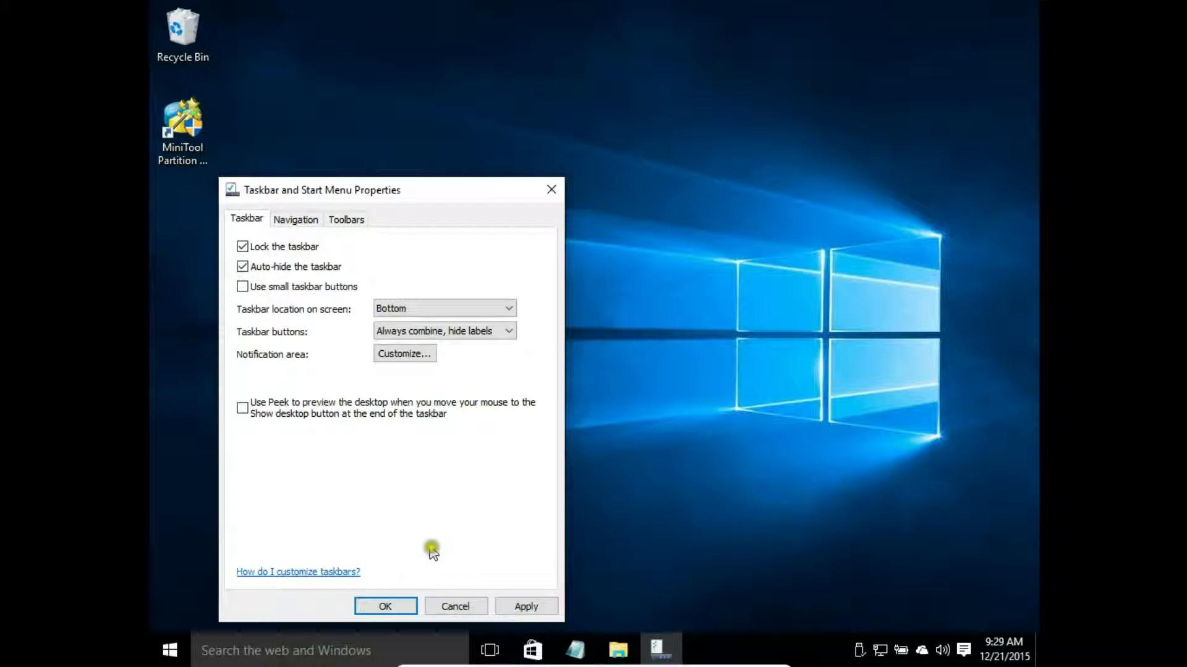
pyautogui.click(530, 607)
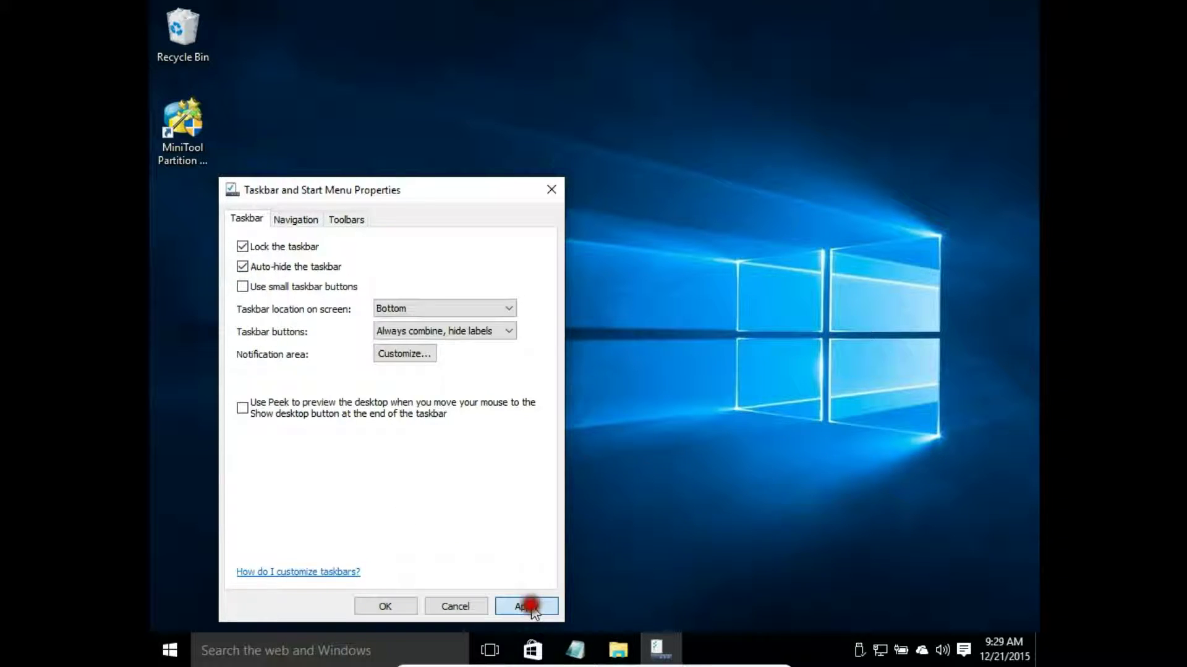
pyautogui.click(552, 189)
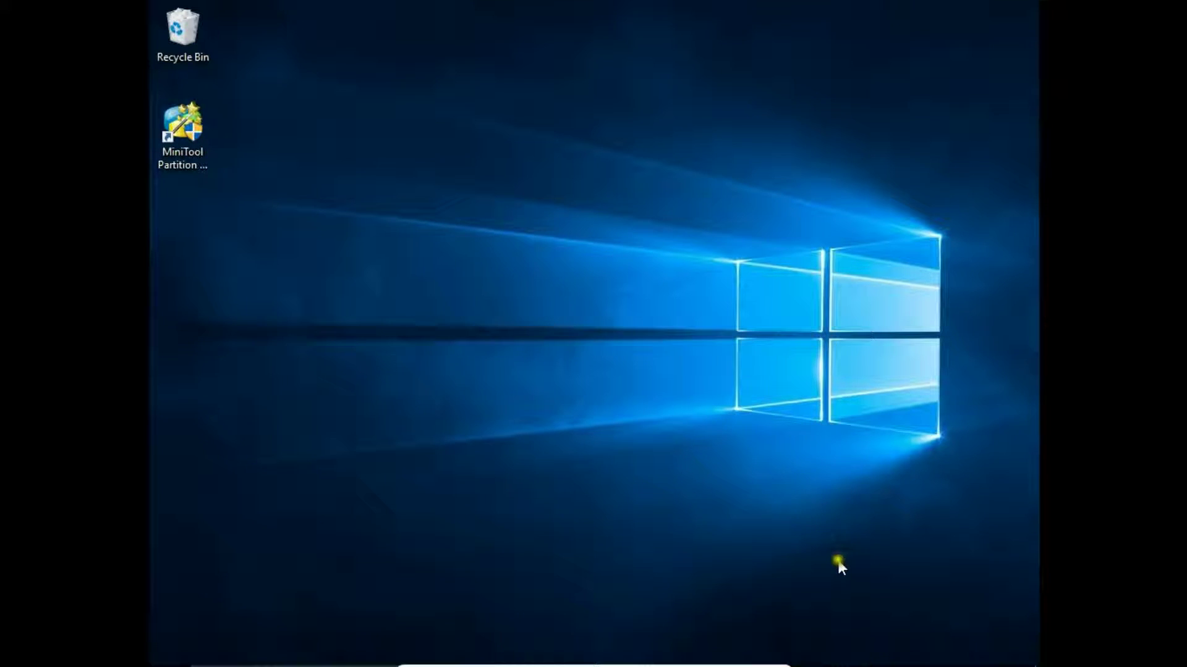
# - Reopen taskbar properties and turn off auto-hide
pyautogui.moveTo(831, 664)
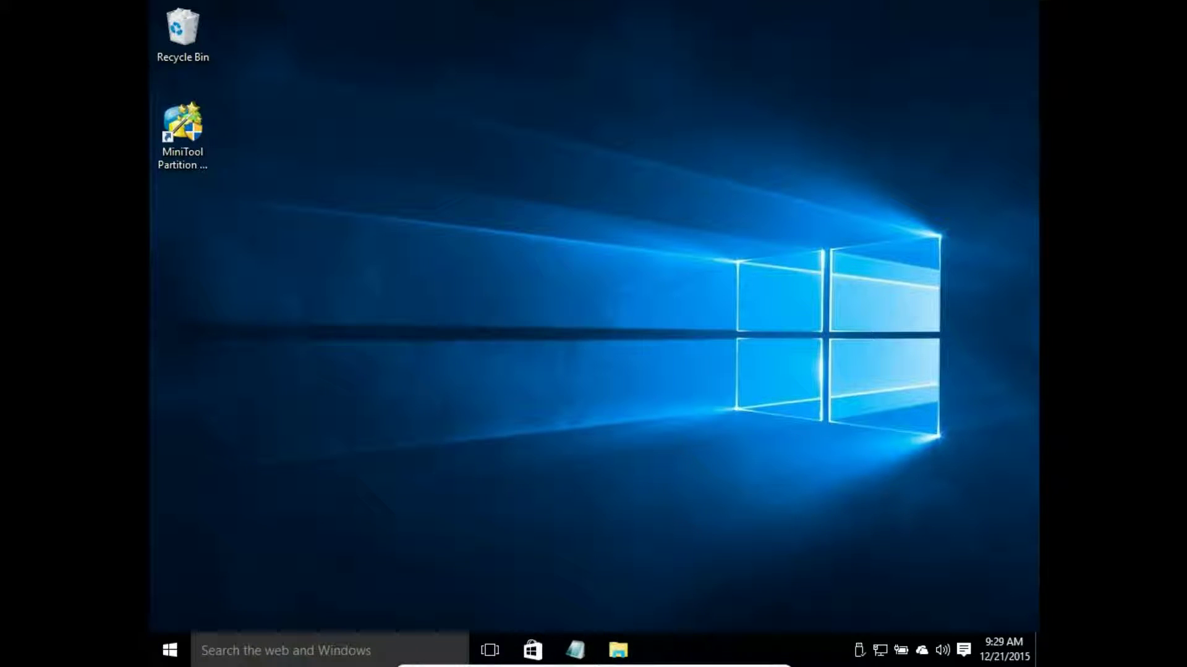
pyautogui.rightClick(809, 646)
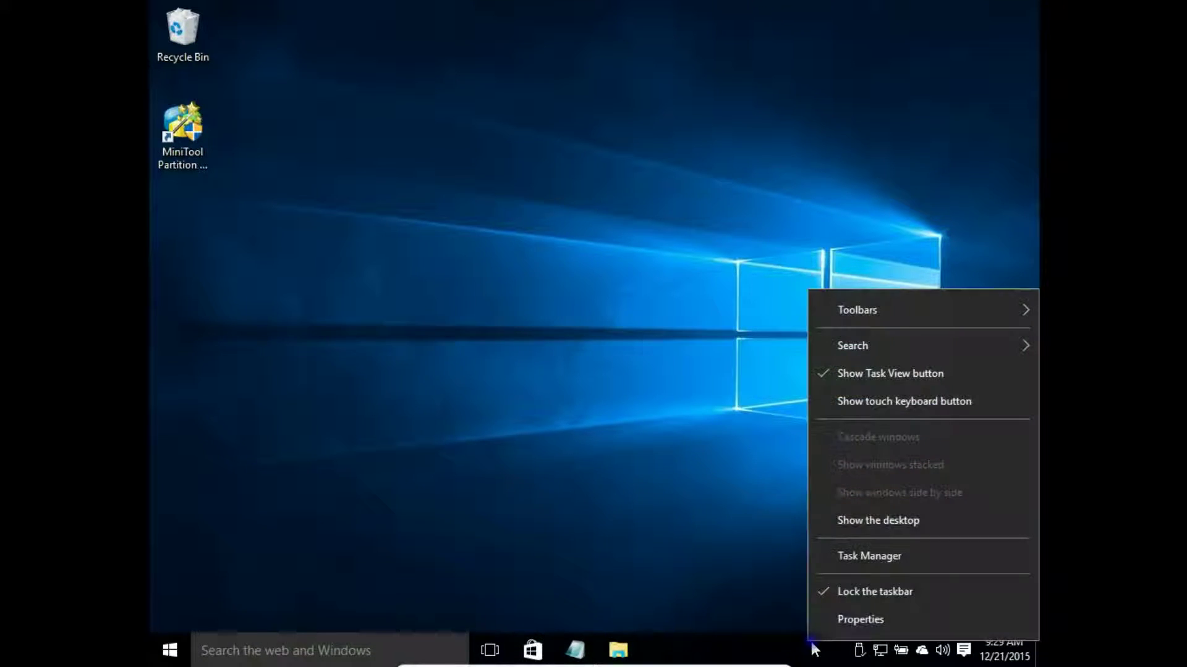
pyautogui.click(840, 623)
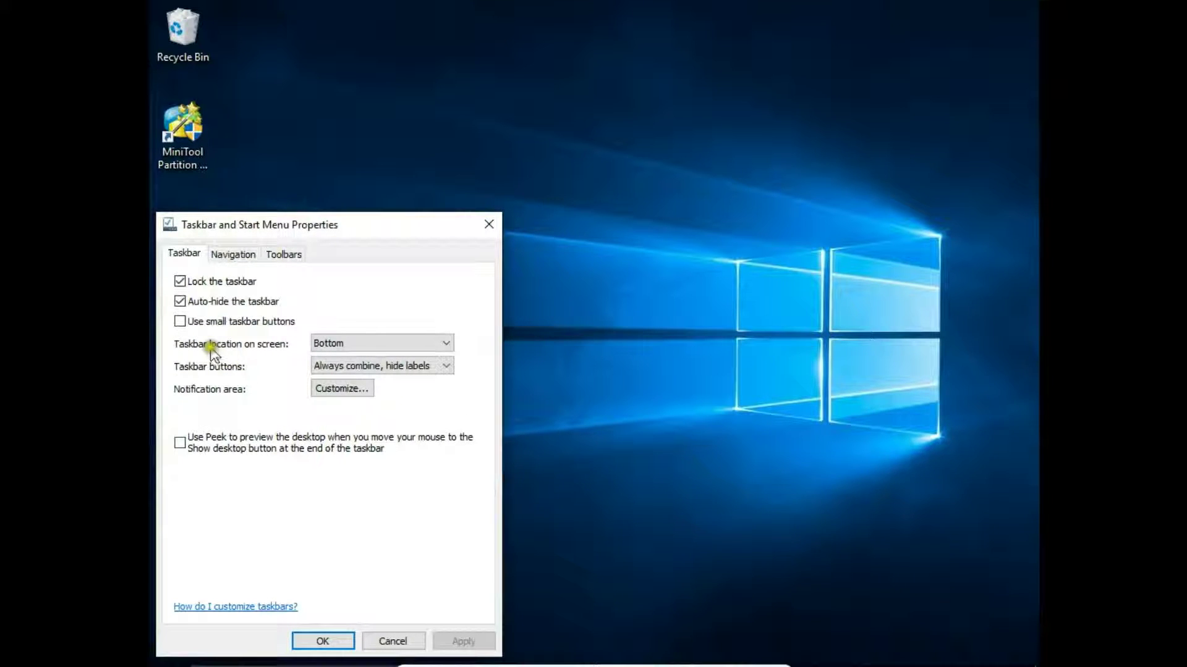
pyautogui.click(180, 301)
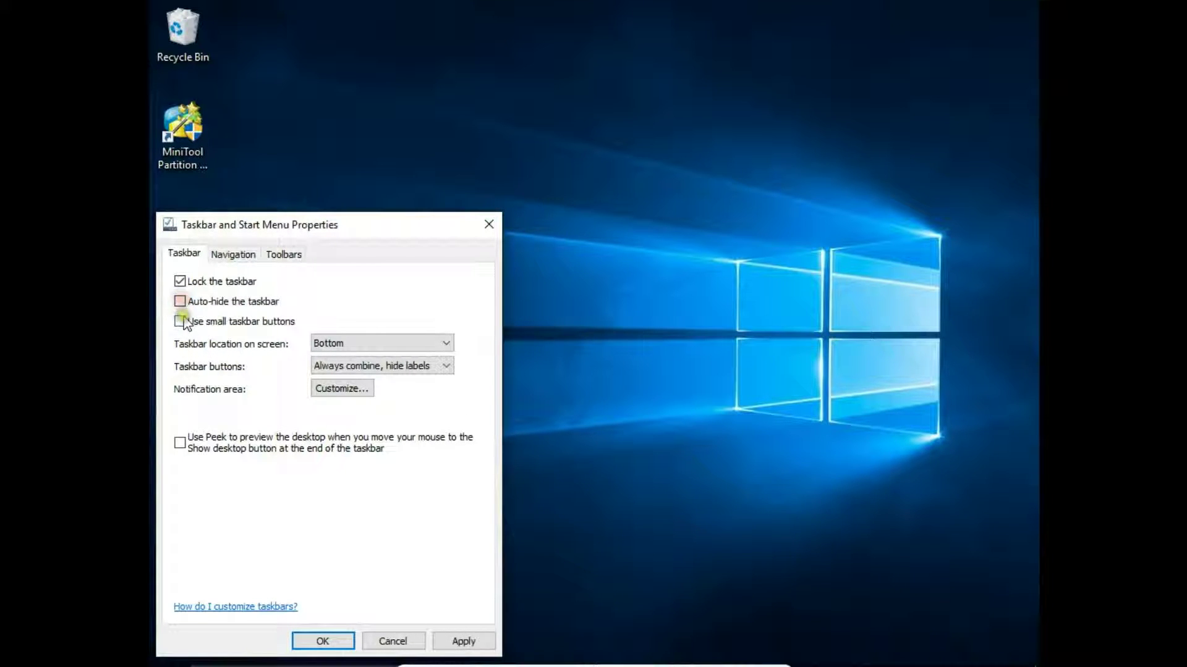
# - Apply small taskbar buttons, then untick small buttons again
pyautogui.click(180, 322)
pyautogui.click(464, 640)
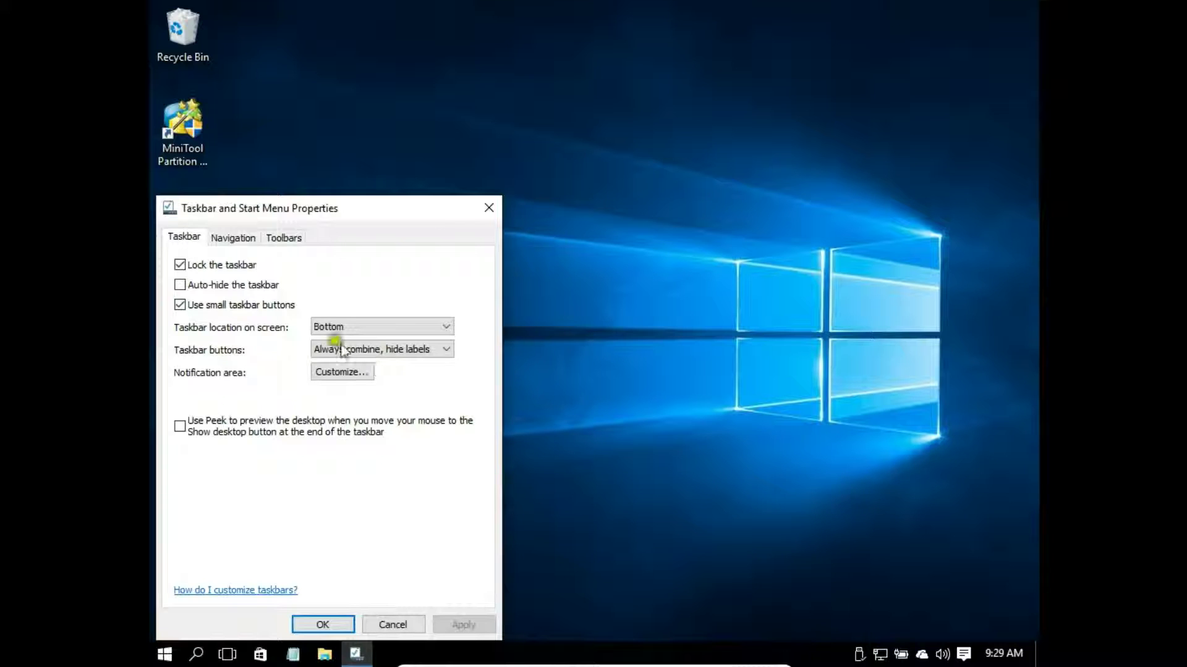
pyautogui.click(179, 305)
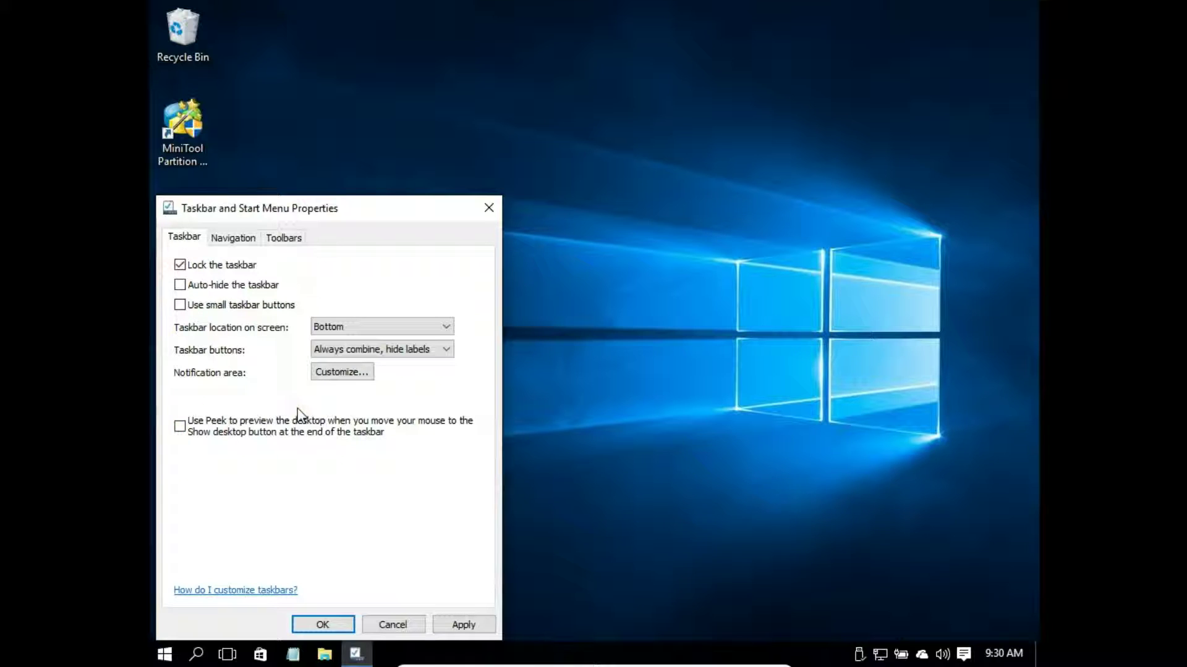
pyautogui.click(384, 350)
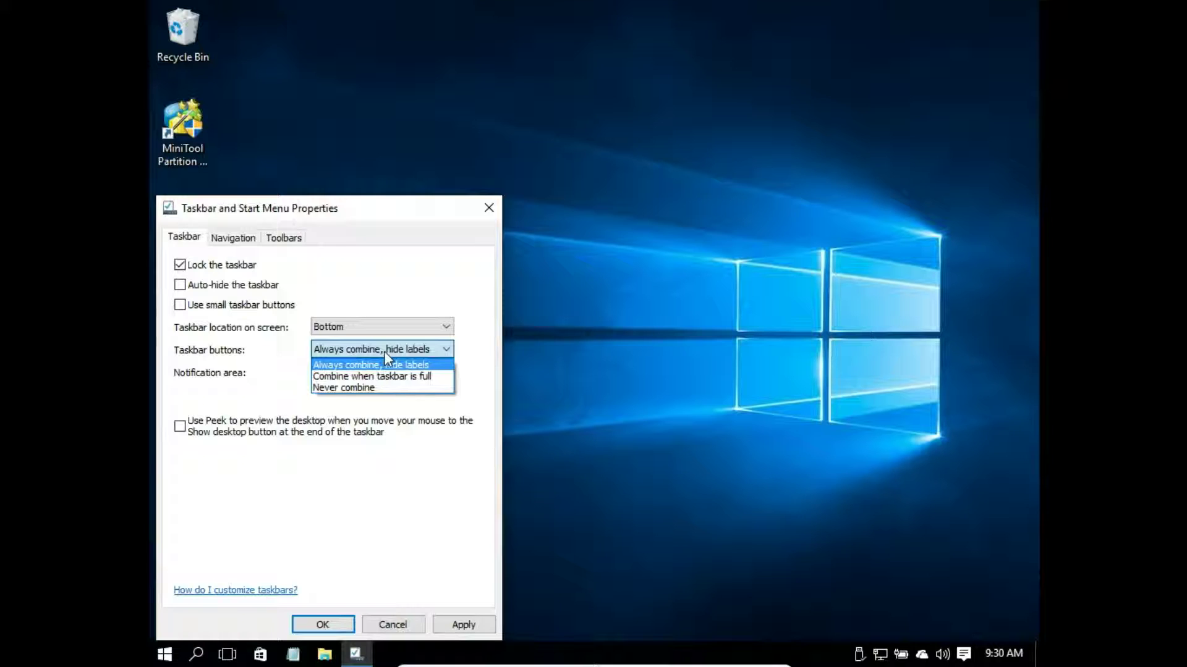
pyautogui.click(429, 498)
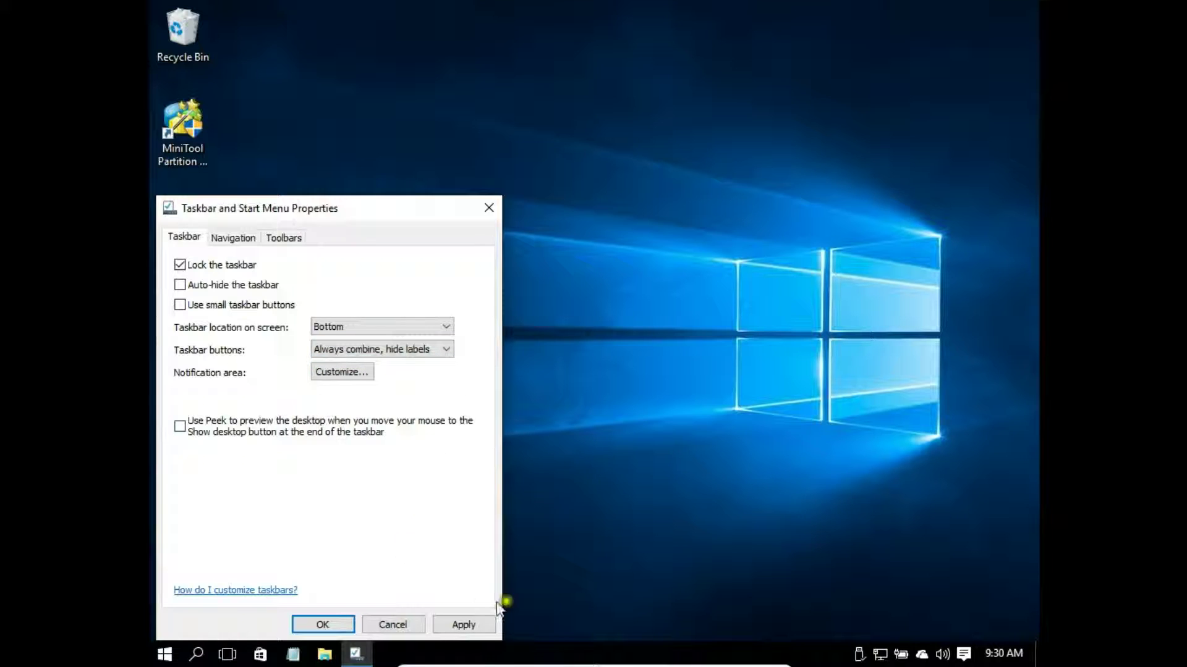
pyautogui.click(553, 597)
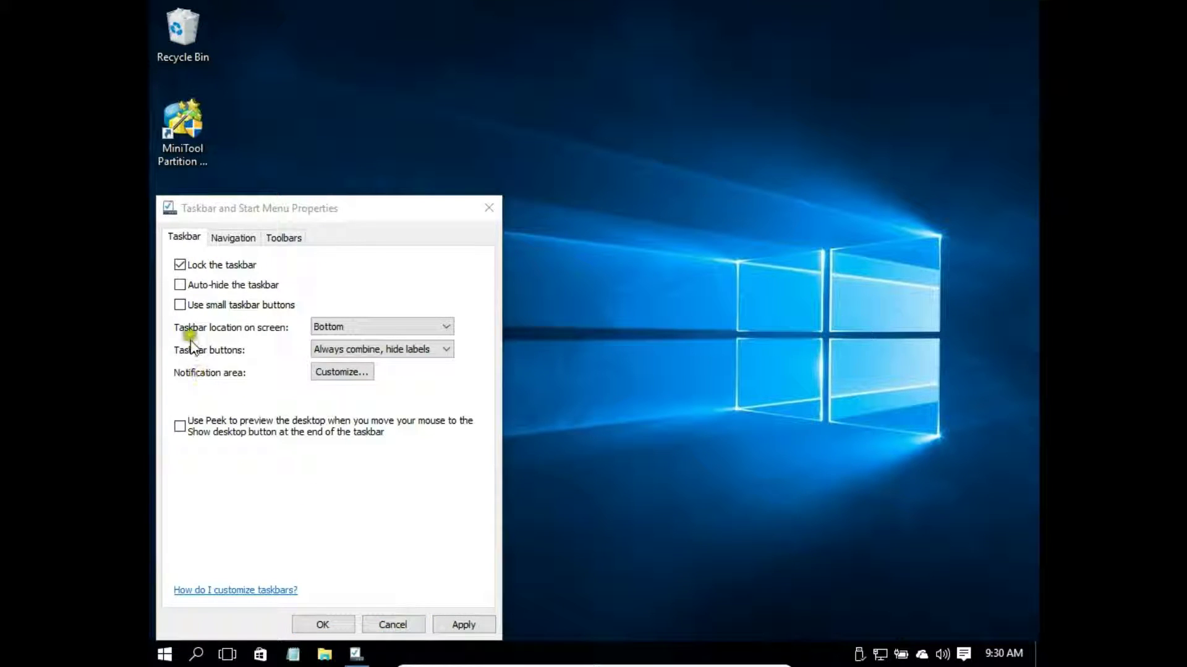
# - Apply normal-size buttons, close the properties with OK, and launch Paint
pyautogui.click(462, 624)
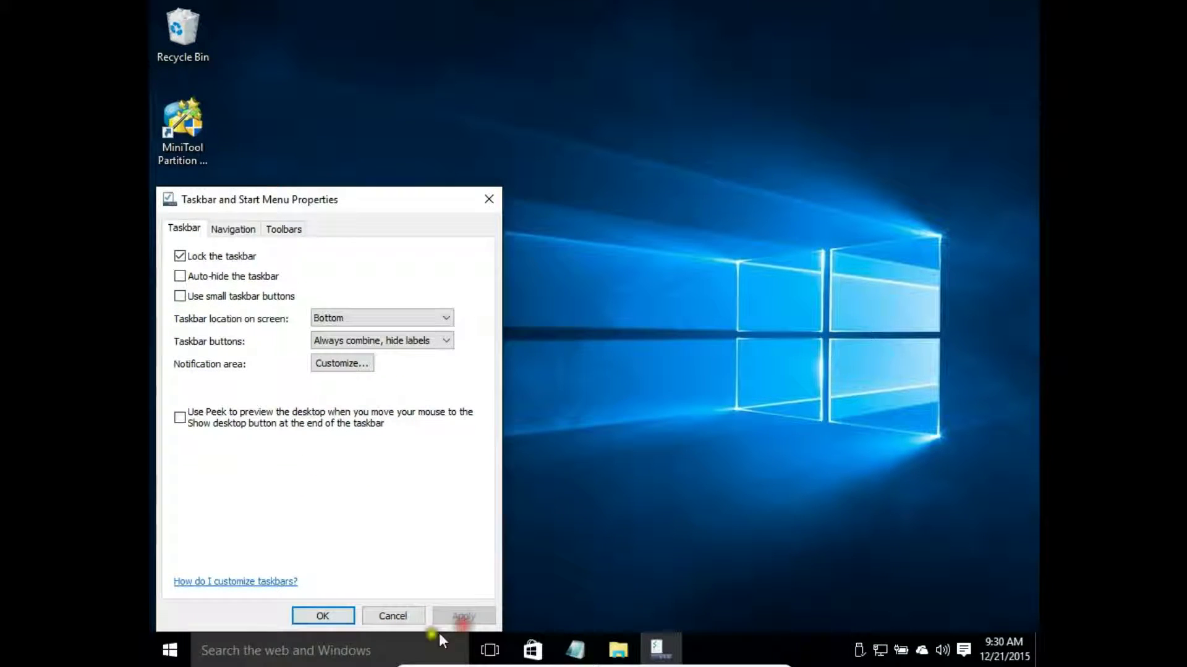
pyautogui.click(344, 615)
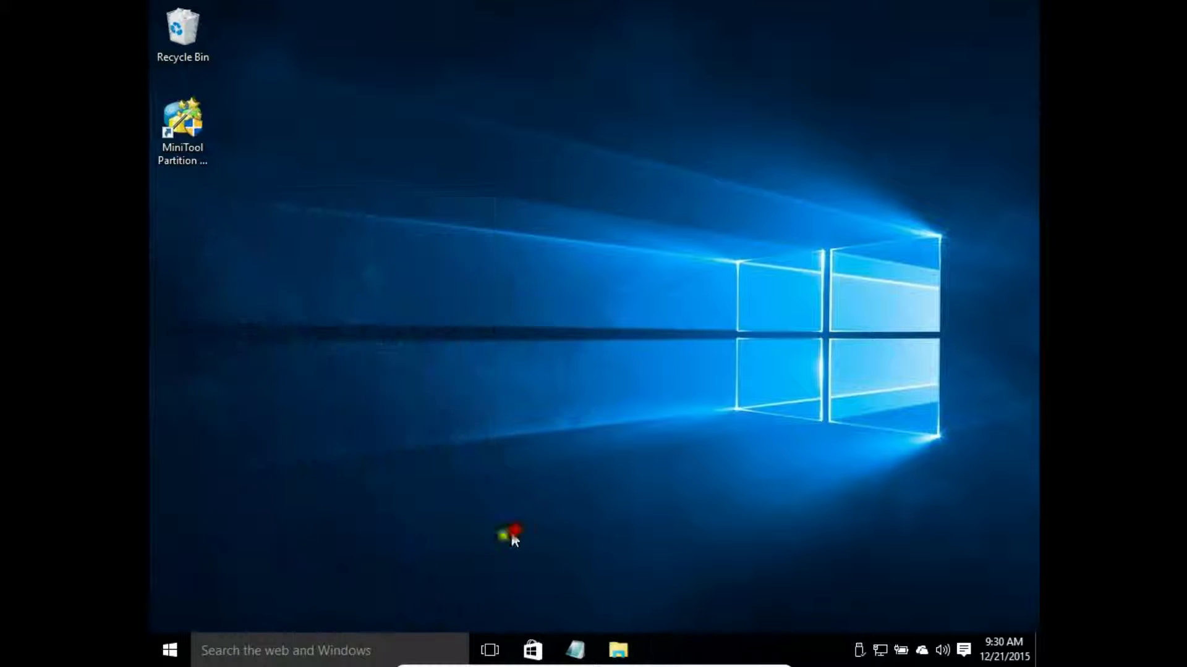
pyautogui.press('super')
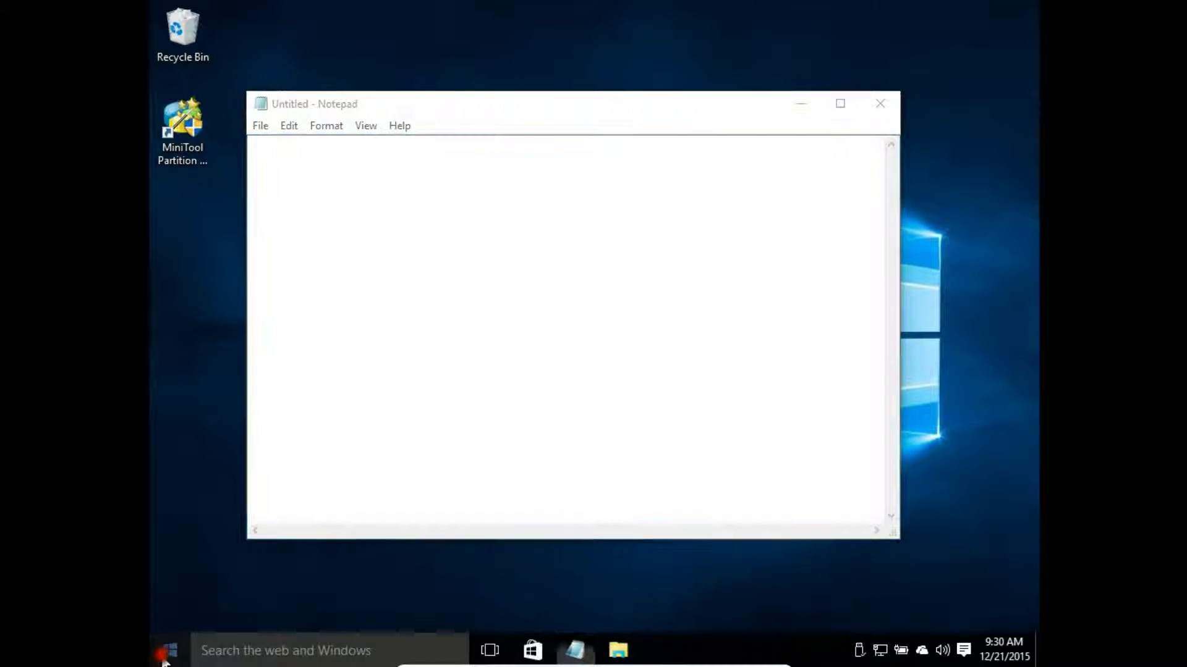
pyautogui.click(796, 367)
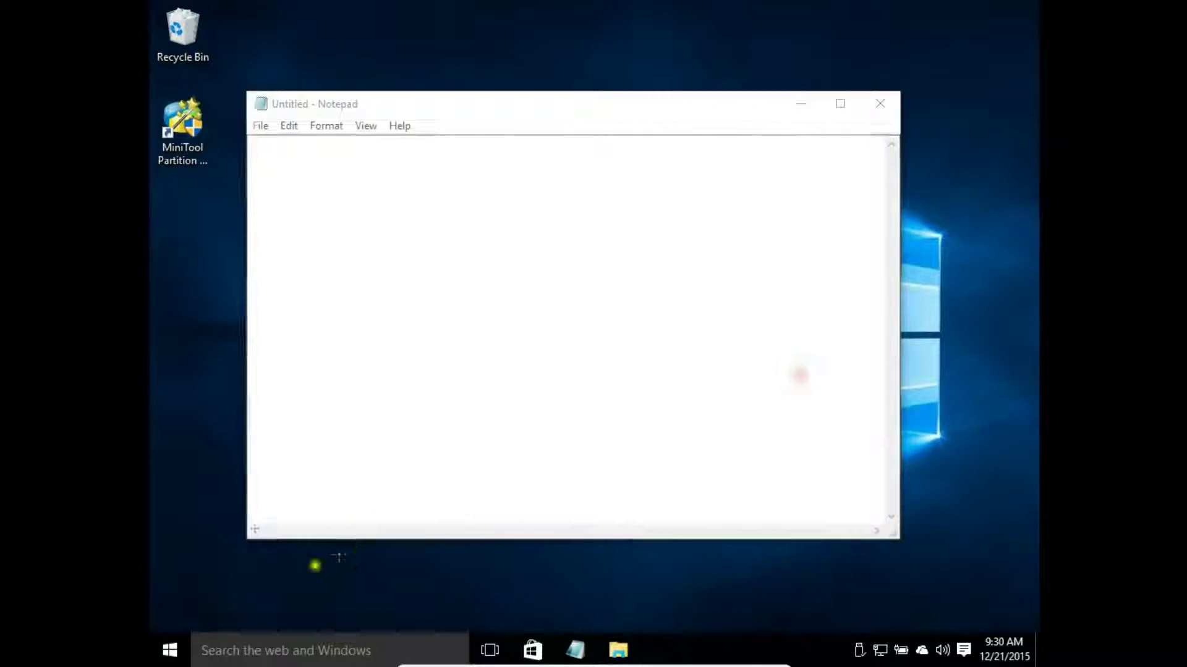
pyautogui.click(162, 655)
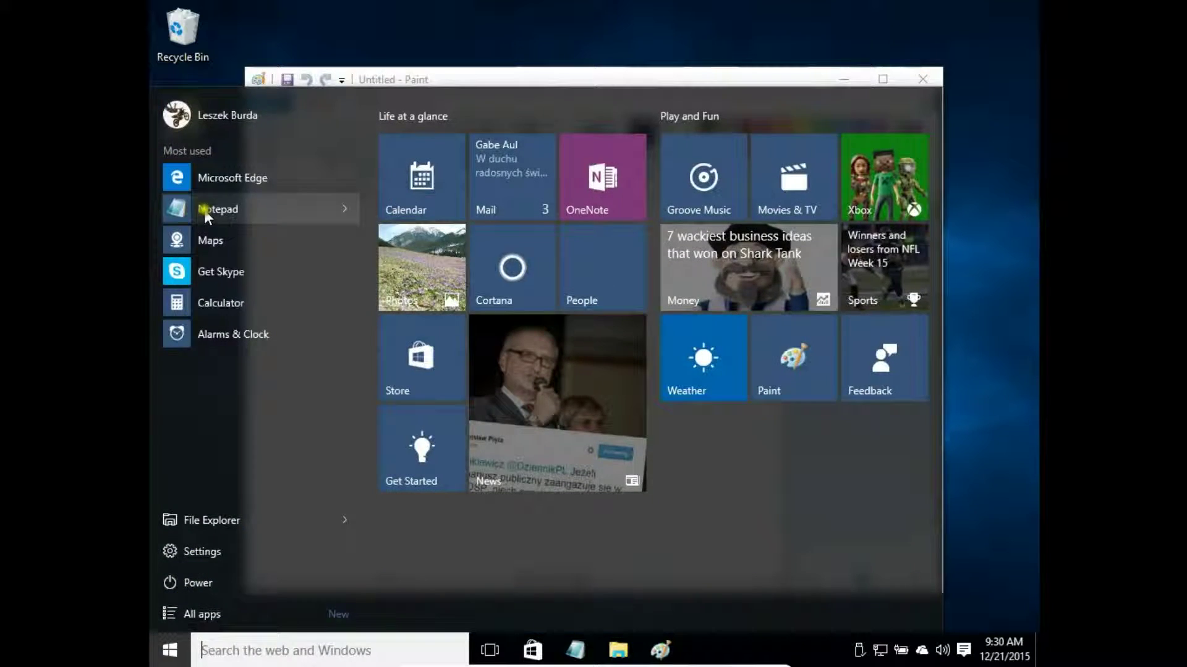
# - Launch Alarms & Clock and a second Notepad window from the Start menu
pyautogui.click(207, 213)
pyautogui.click(166, 645)
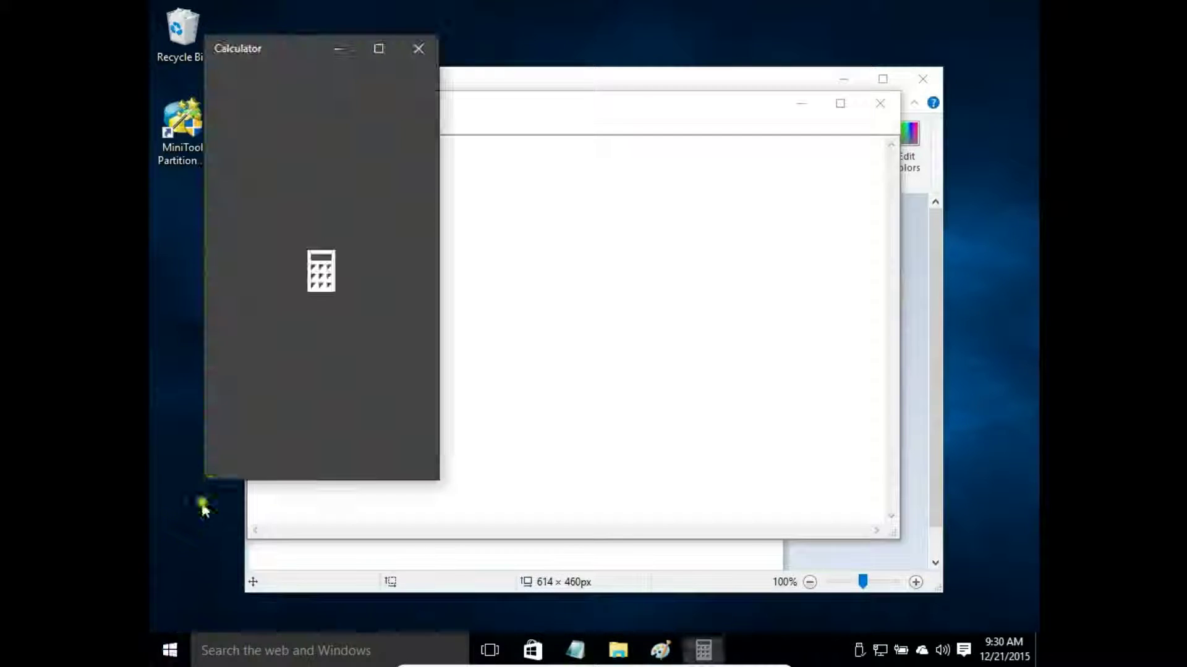
pyautogui.click(176, 649)
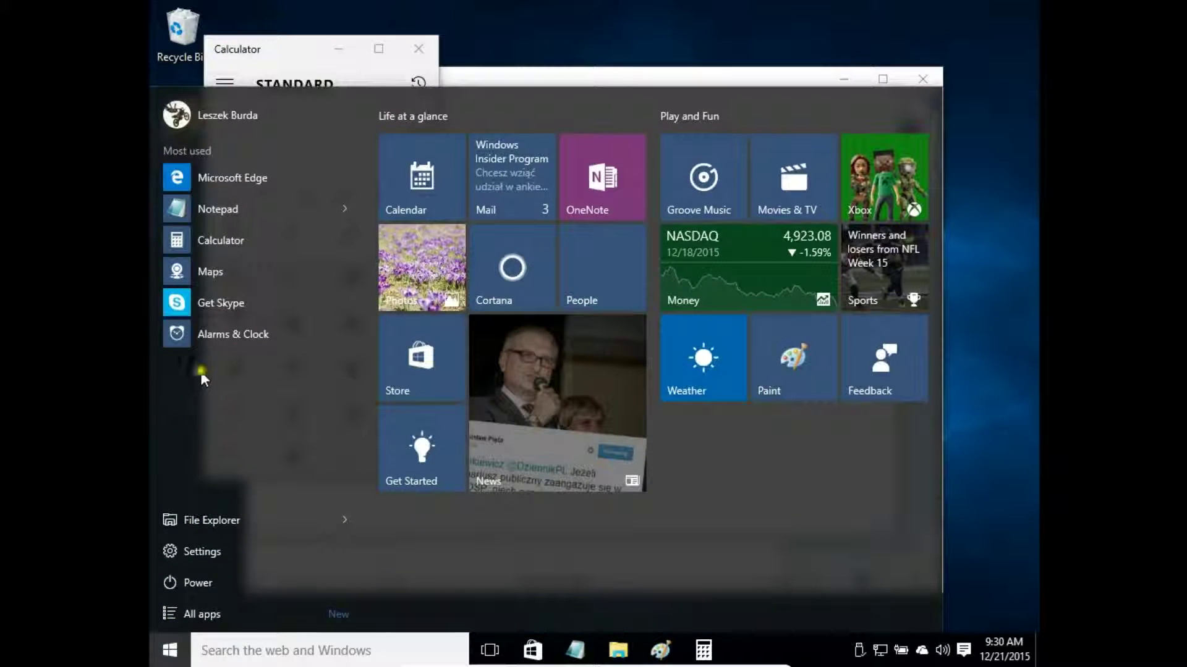
pyautogui.click(206, 337)
pyautogui.click(169, 649)
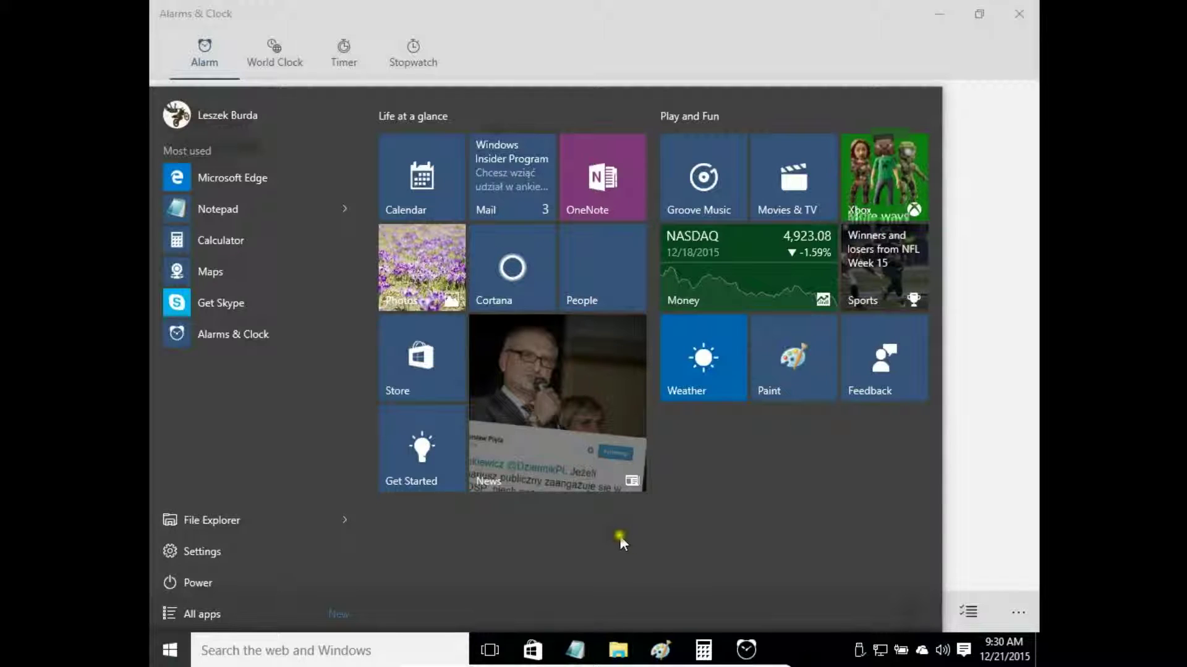
pyautogui.click(223, 211)
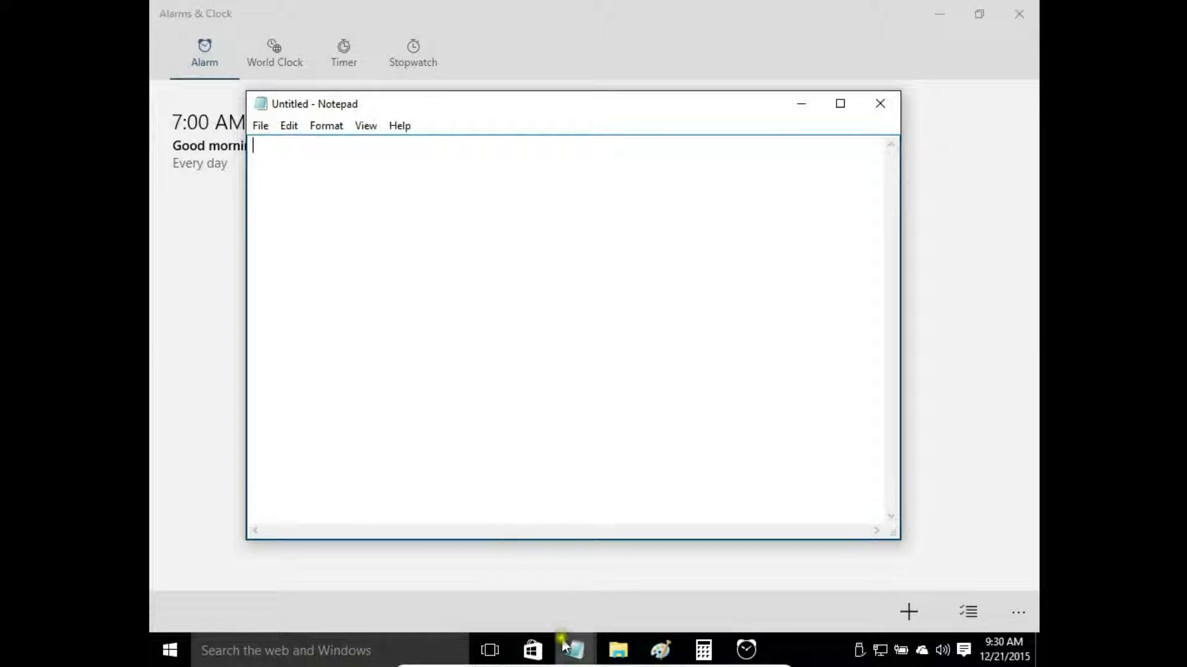
pyautogui.moveTo(660, 648)
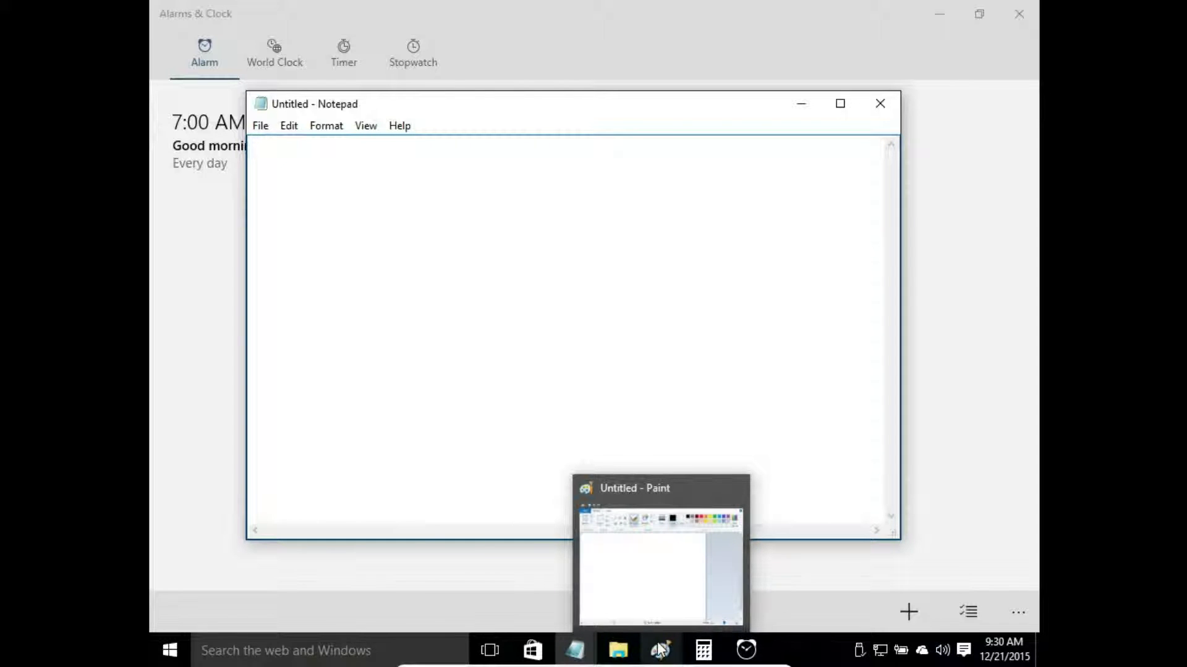
# - Set taskbar buttons to Never combine and apply it
pyautogui.rightClick(835, 648)
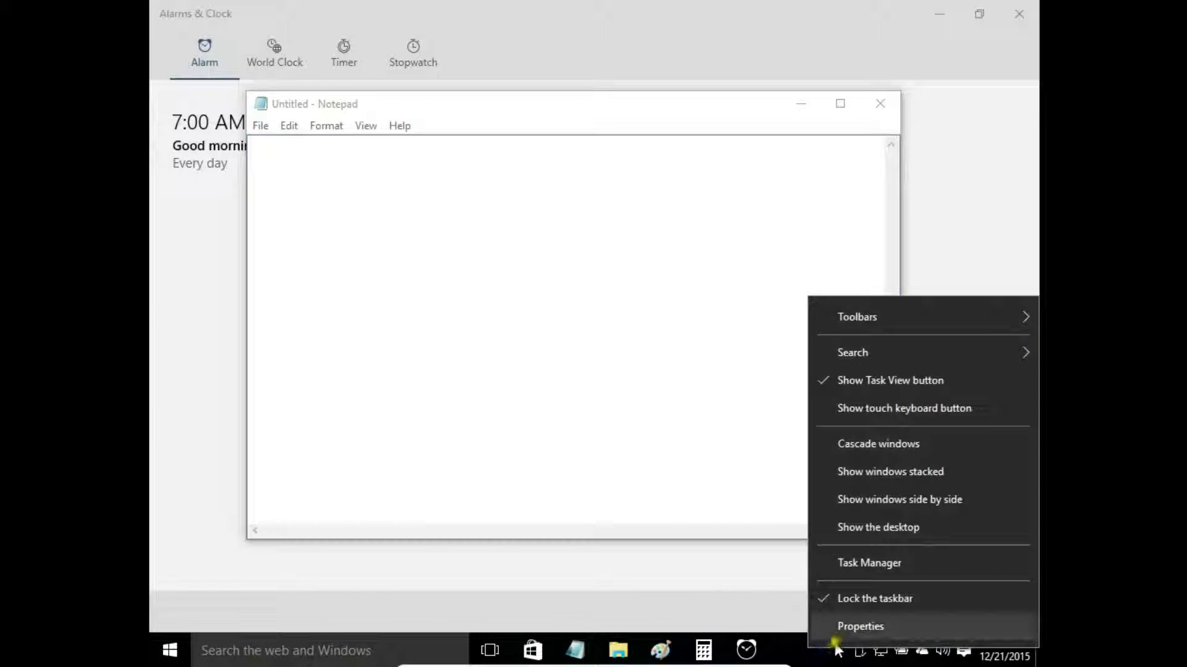
pyautogui.click(842, 631)
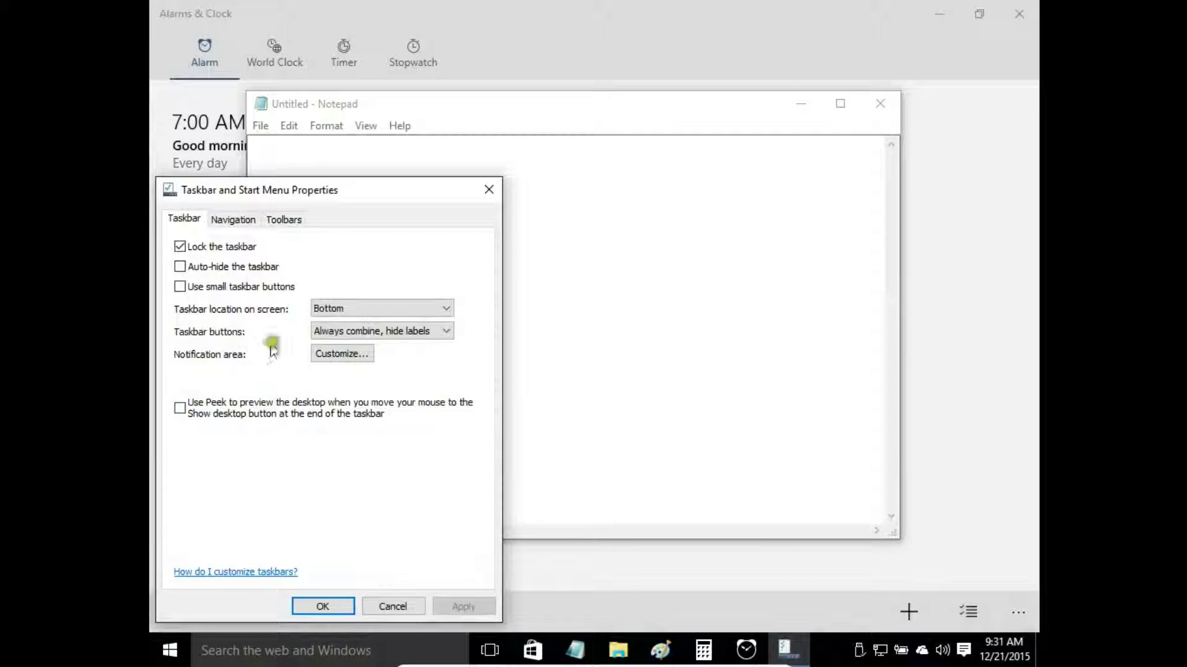
pyautogui.click(338, 332)
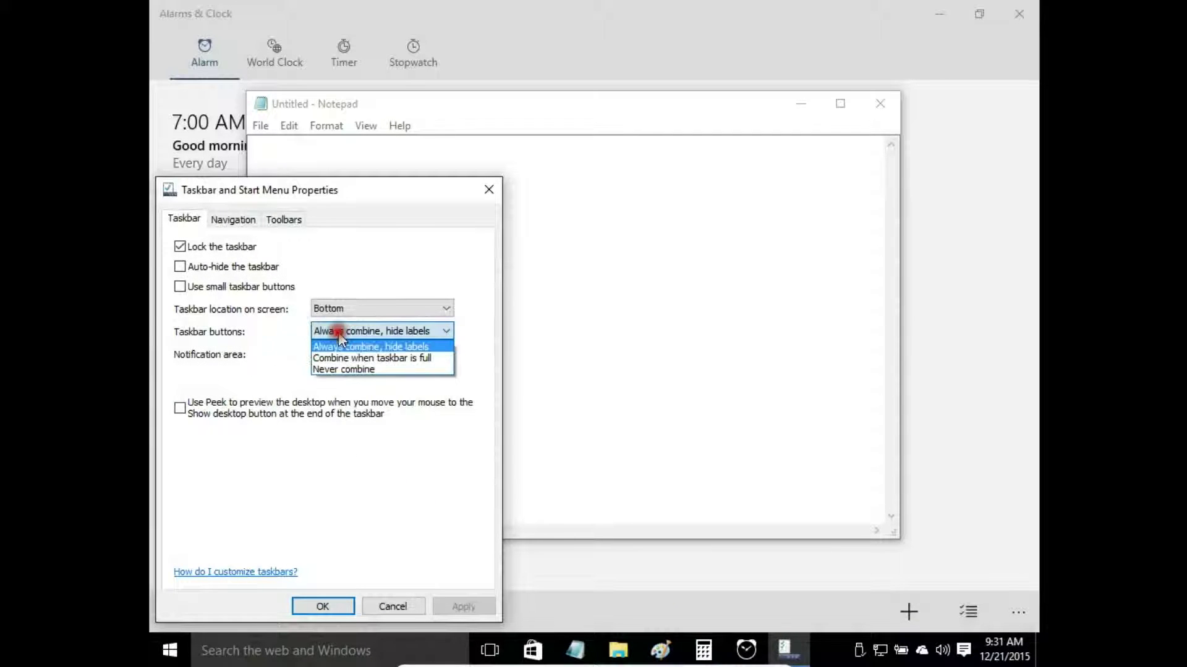
pyautogui.click(344, 370)
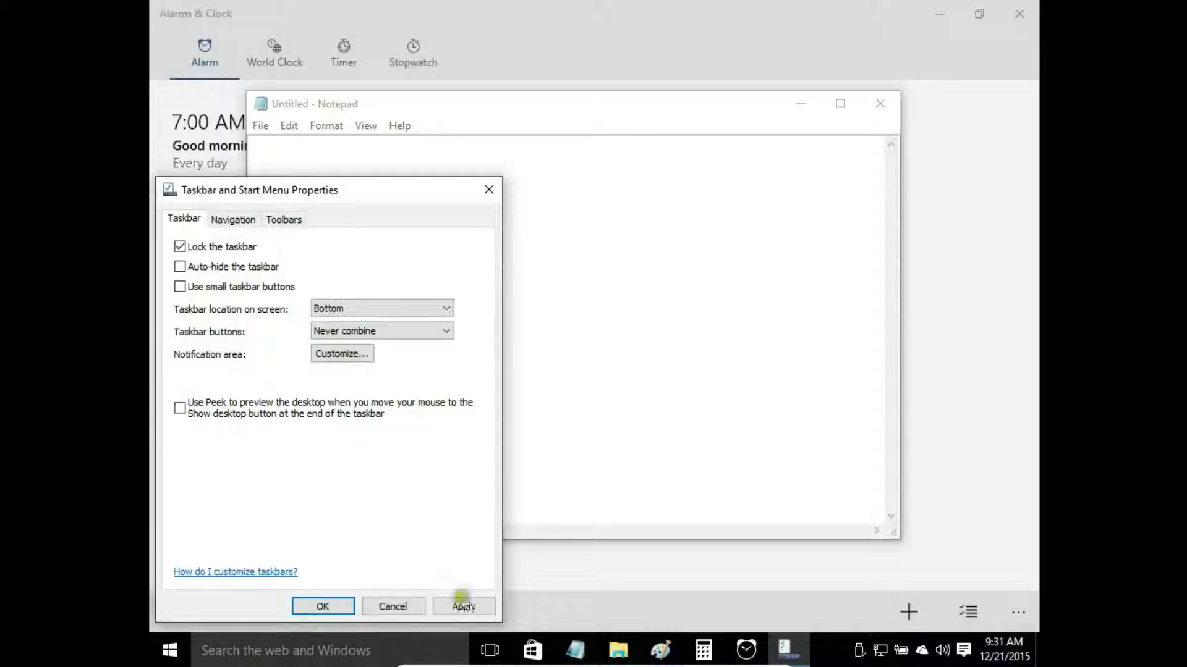
pyautogui.click(463, 607)
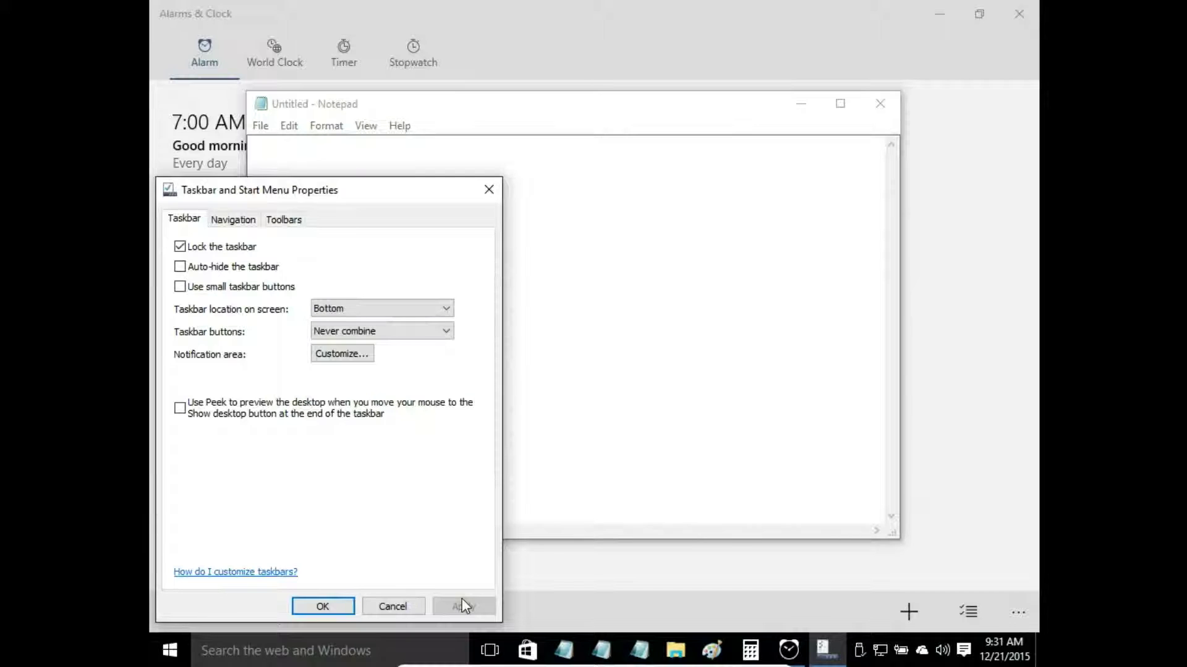
# - Launch Paint from the Start menu
pyautogui.moveTo(639, 652)
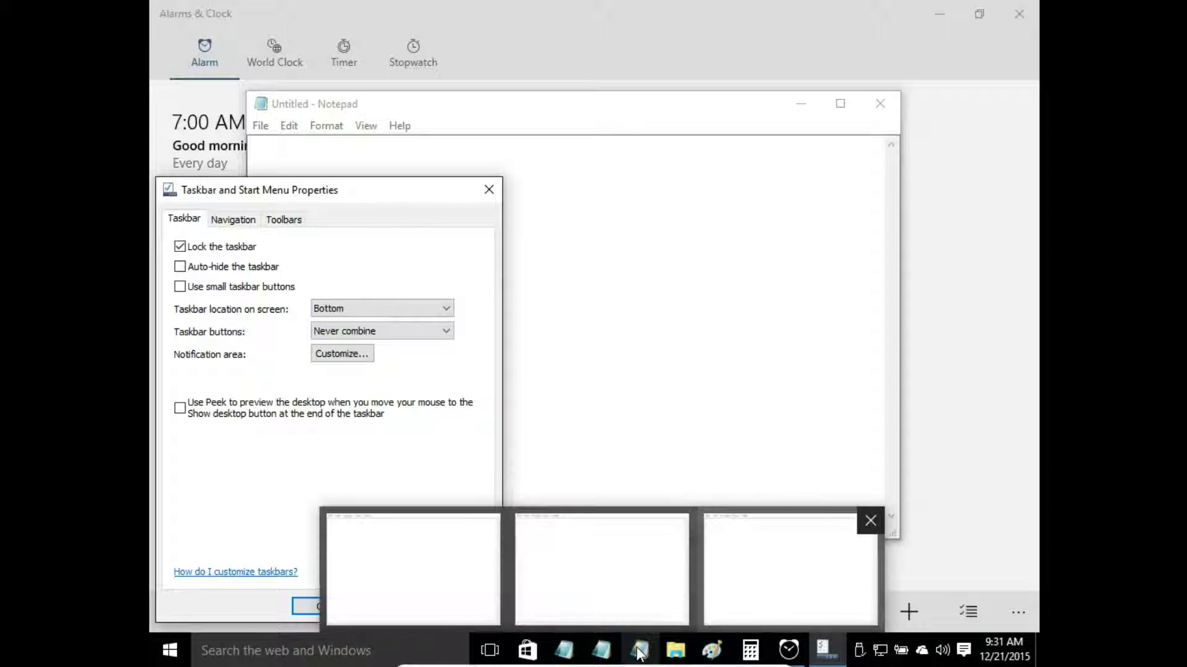
pyautogui.moveTo(712, 649)
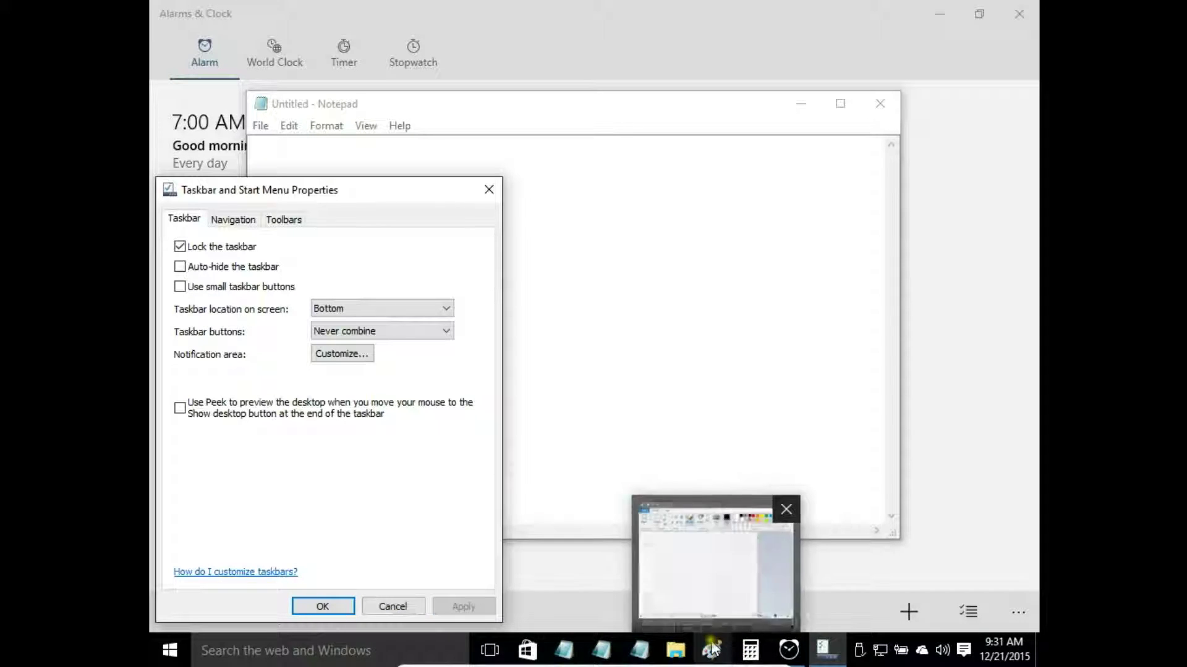
pyautogui.click(169, 653)
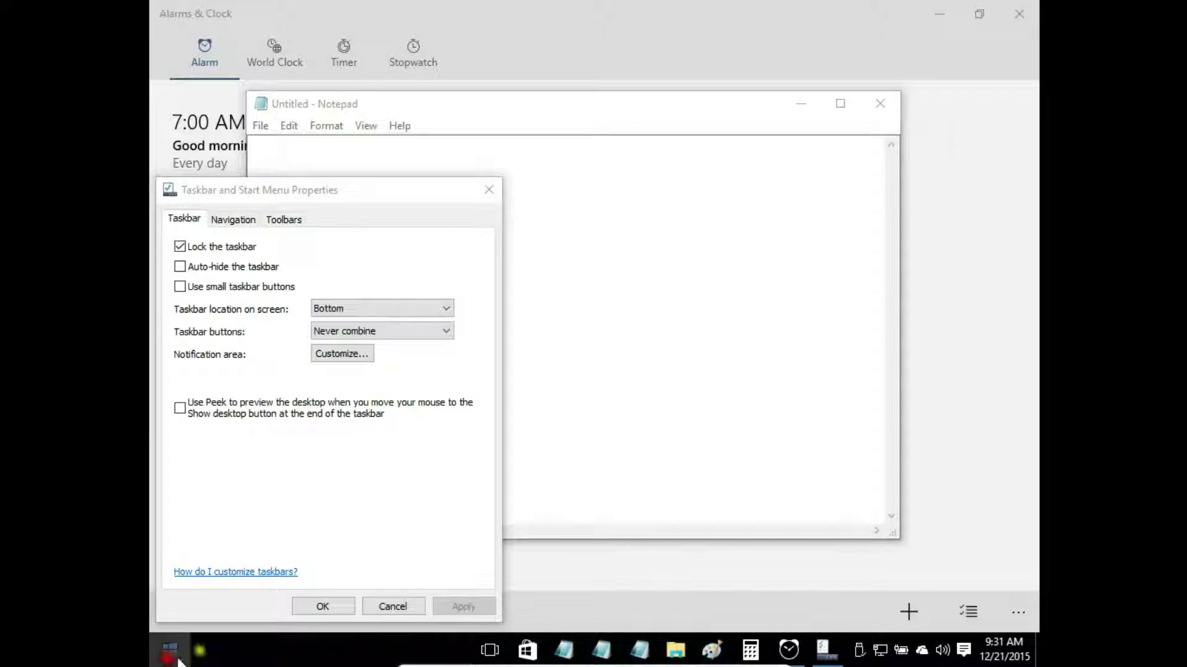
pyautogui.click(819, 378)
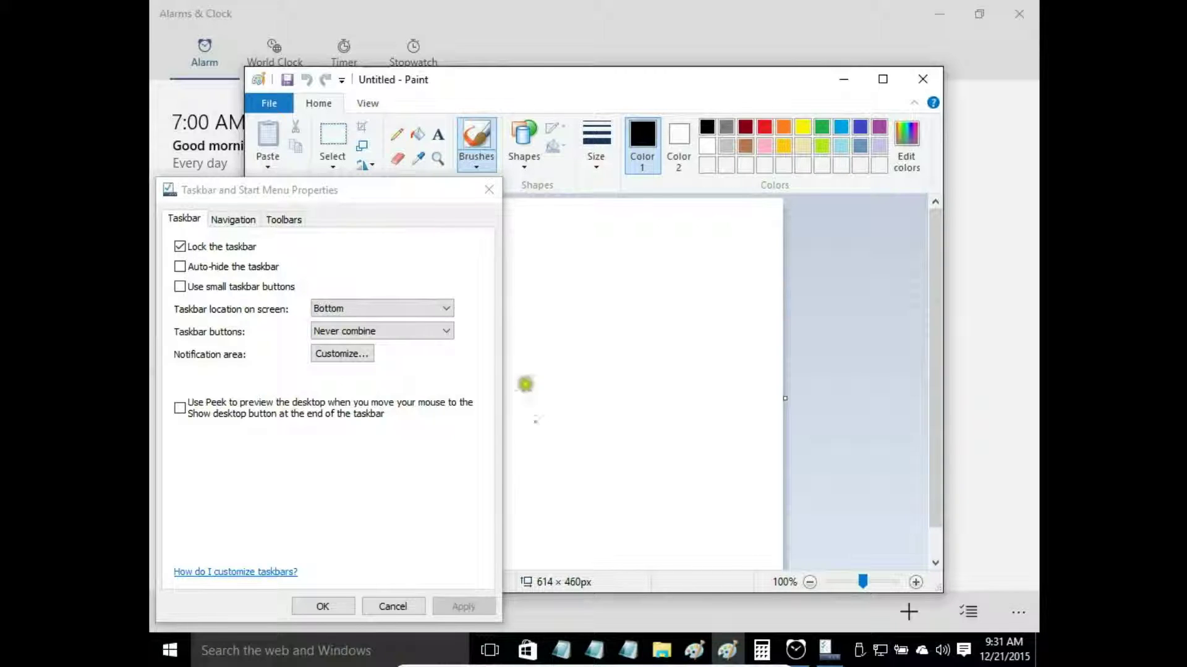
# - Set taskbar buttons to 'Always combine, hide labels' and apply it
pyautogui.click(424, 331)
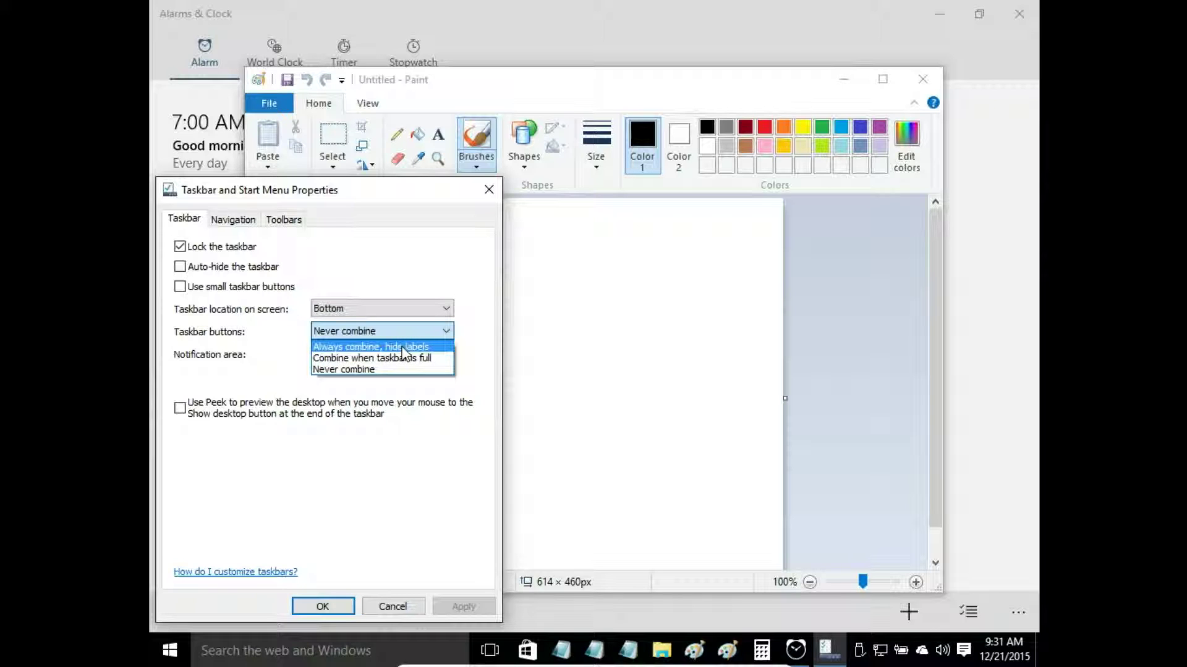
pyautogui.click(402, 348)
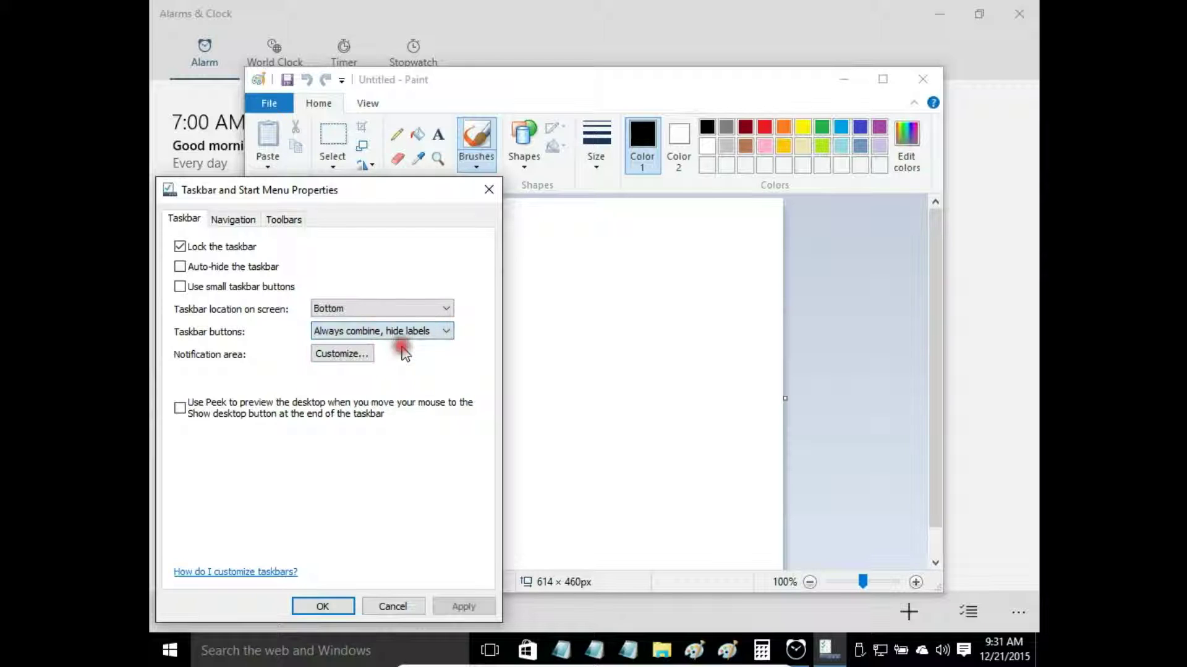
pyautogui.click(468, 607)
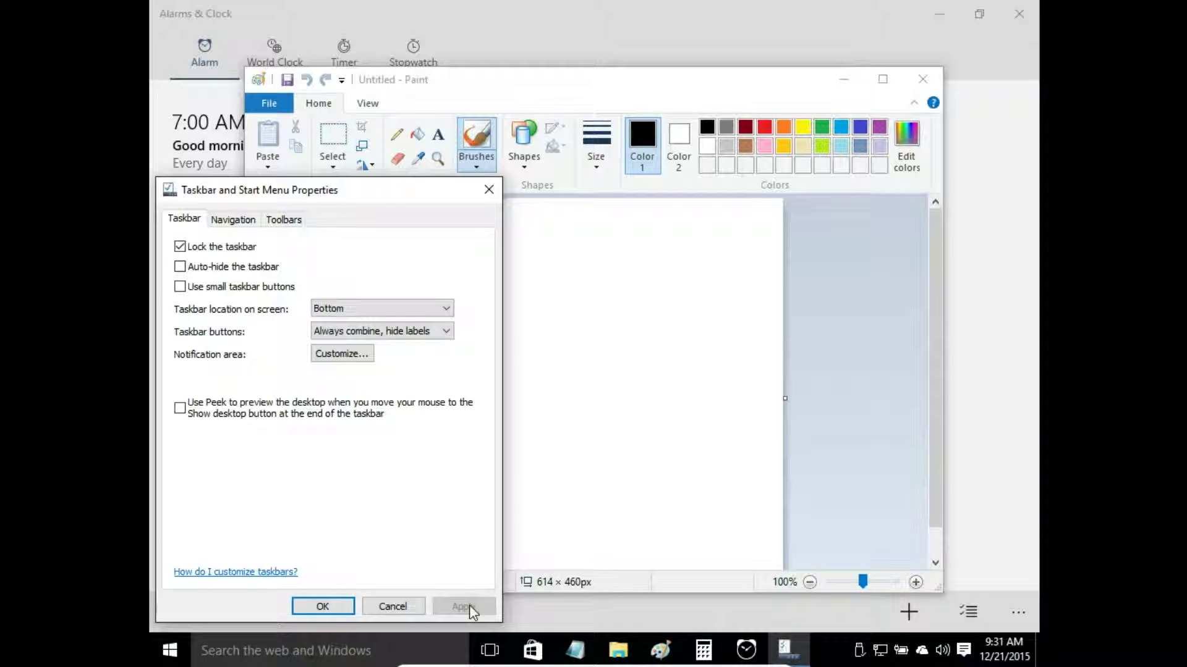
pyautogui.click(409, 330)
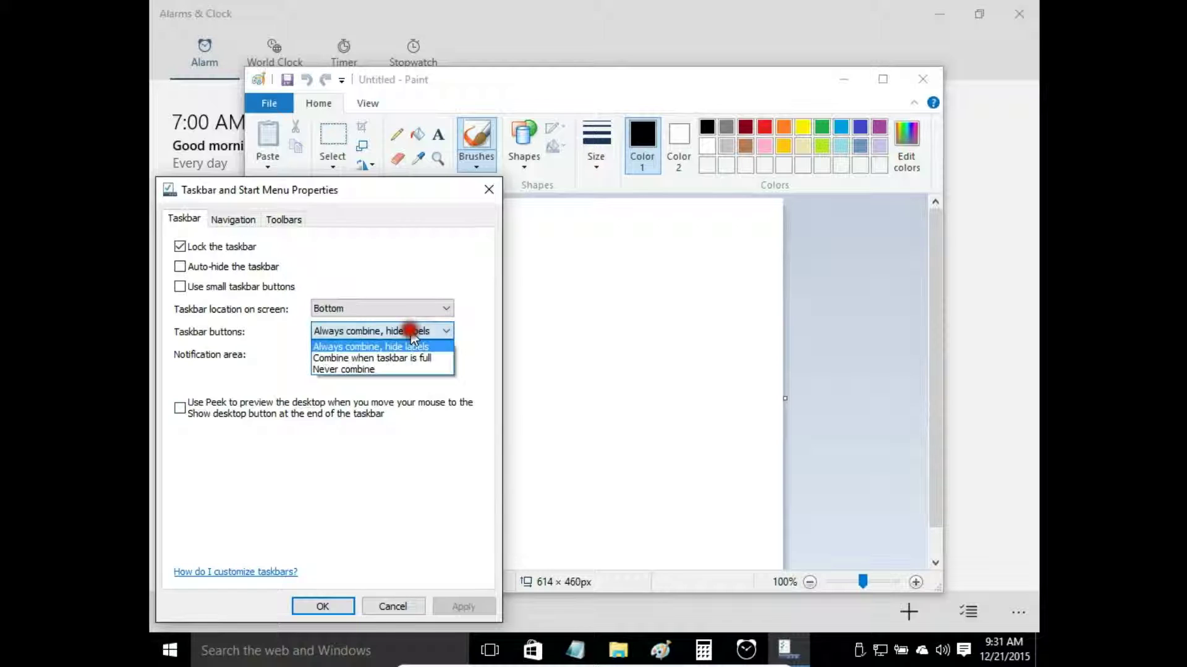
# - Apply 'Combine when taskbar is full', then close the Calculator and Paint windows
pyautogui.click(409, 358)
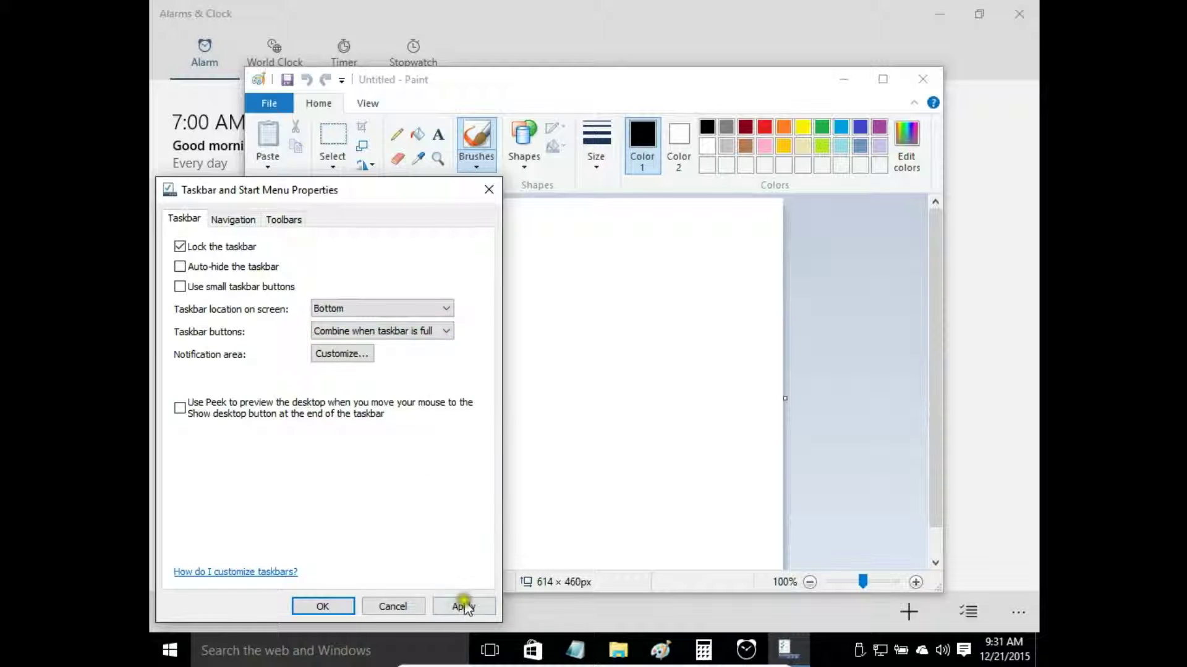
pyautogui.click(458, 607)
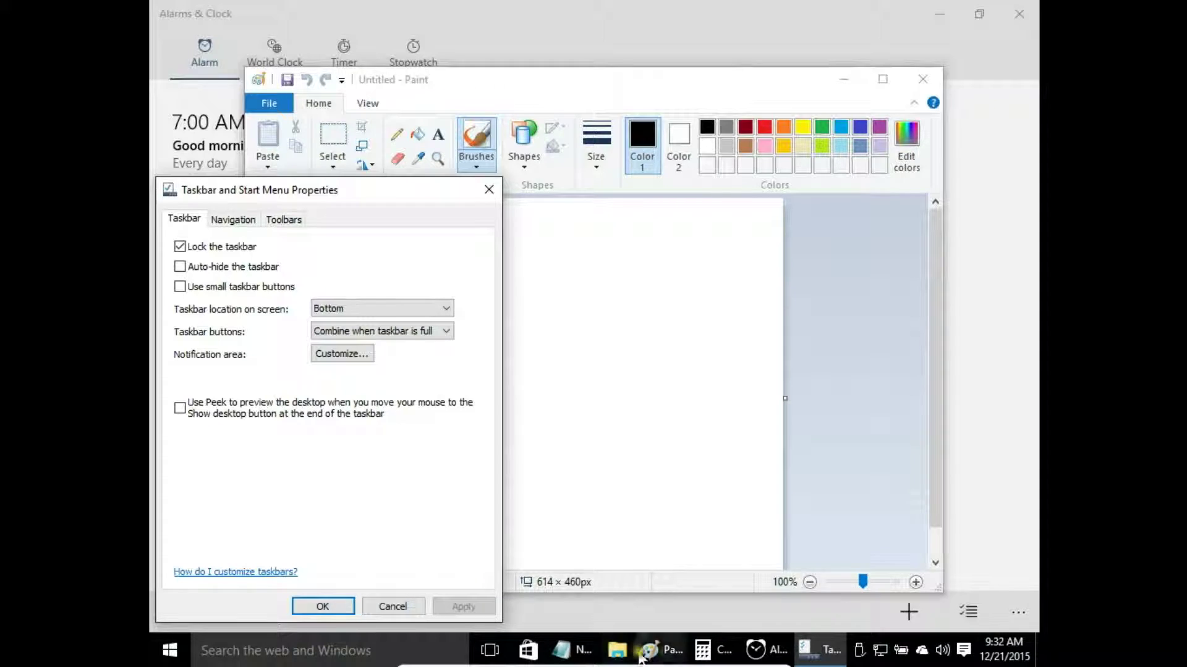
pyautogui.click(704, 650)
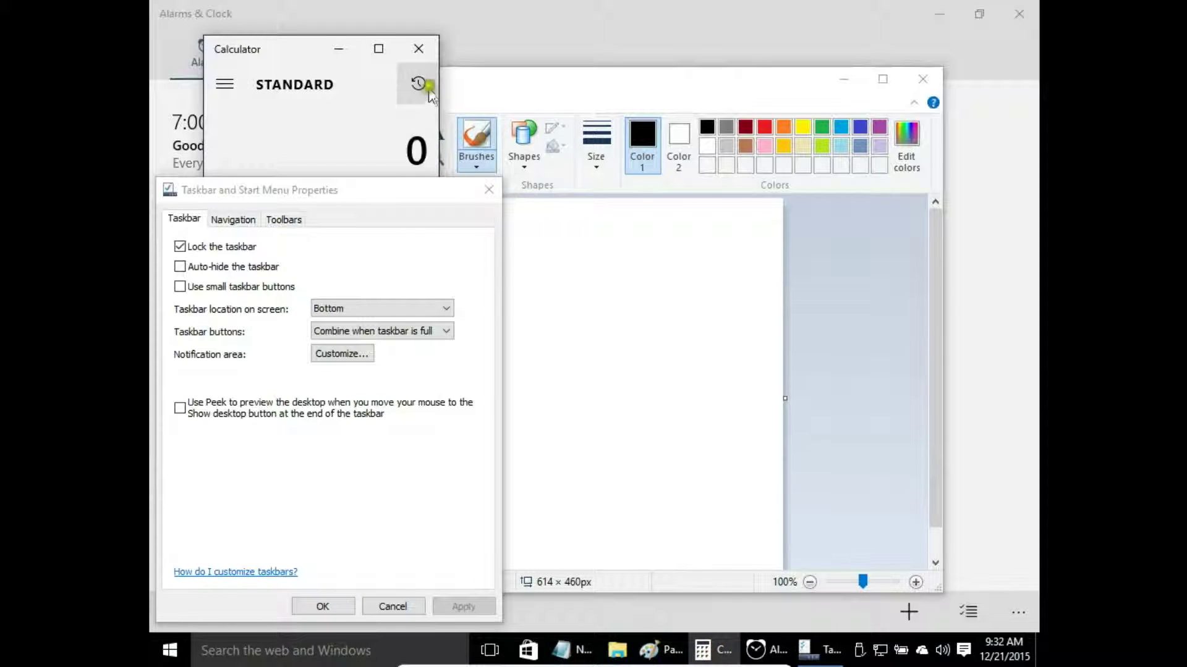
pyautogui.click(419, 48)
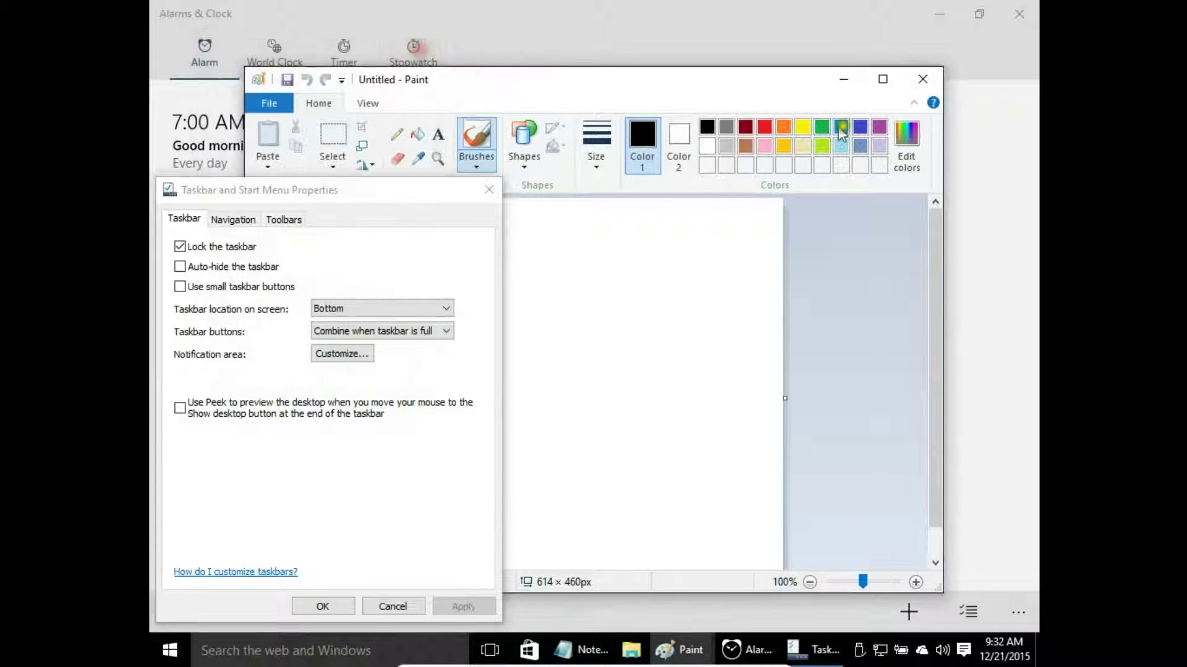
pyautogui.click(921, 80)
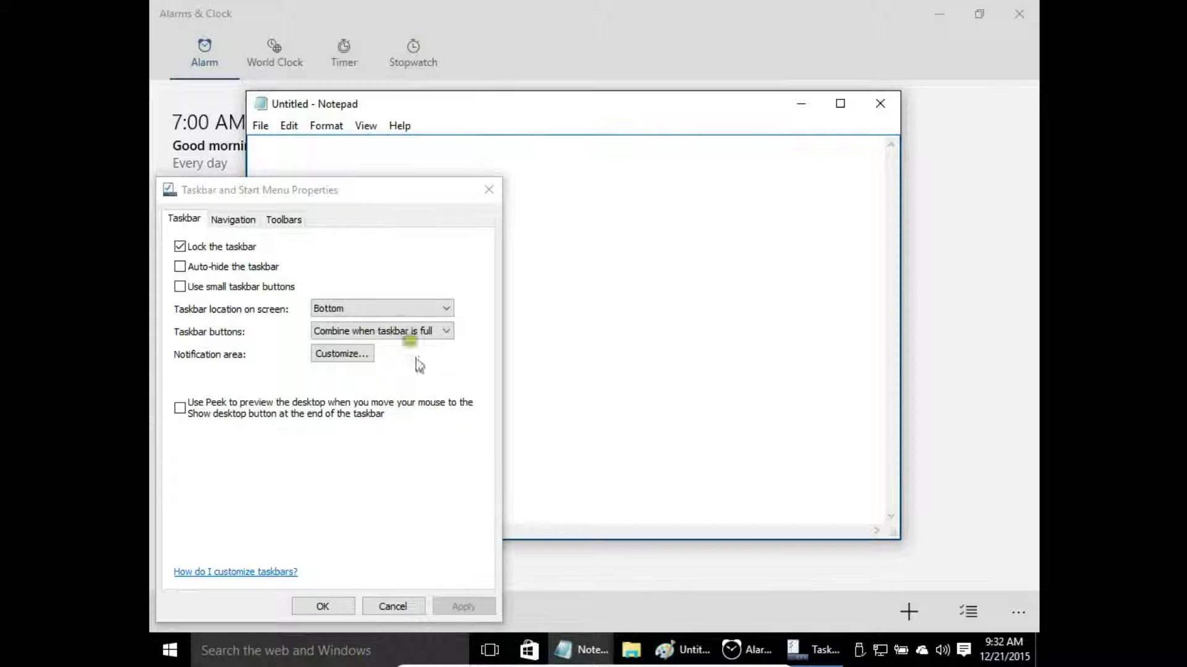
# - Set taskbar buttons to 'Never combine', apply it and close the taskbar properties
pyautogui.click(393, 331)
pyautogui.click(374, 370)
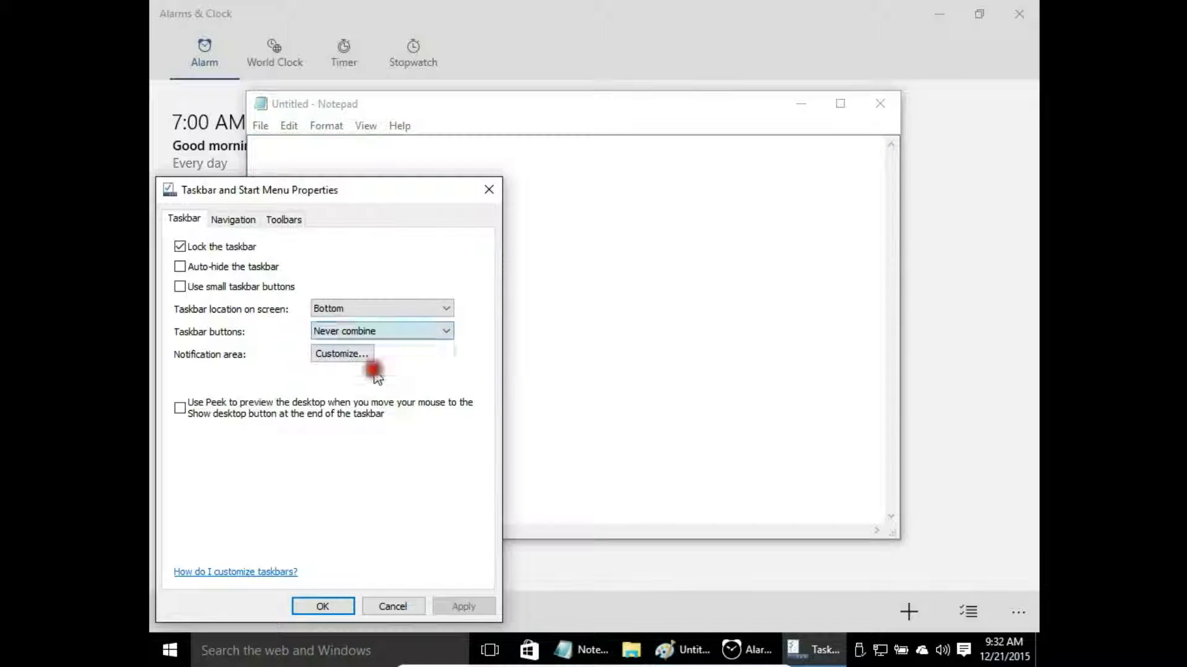
pyautogui.click(468, 606)
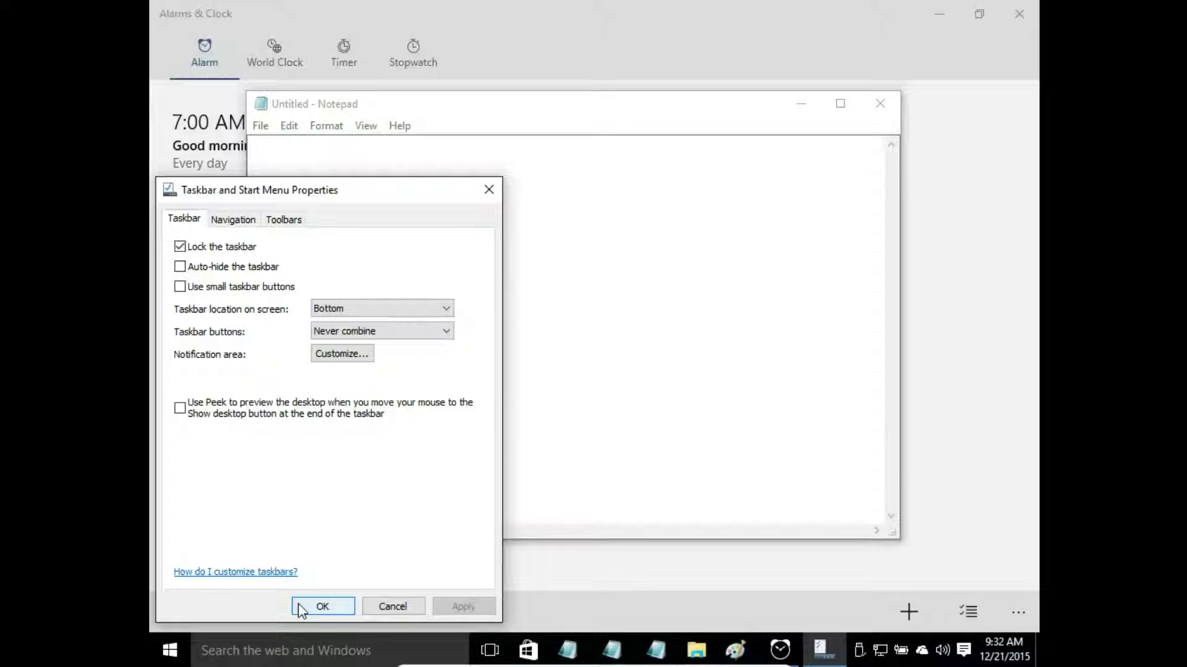
pyautogui.click(342, 611)
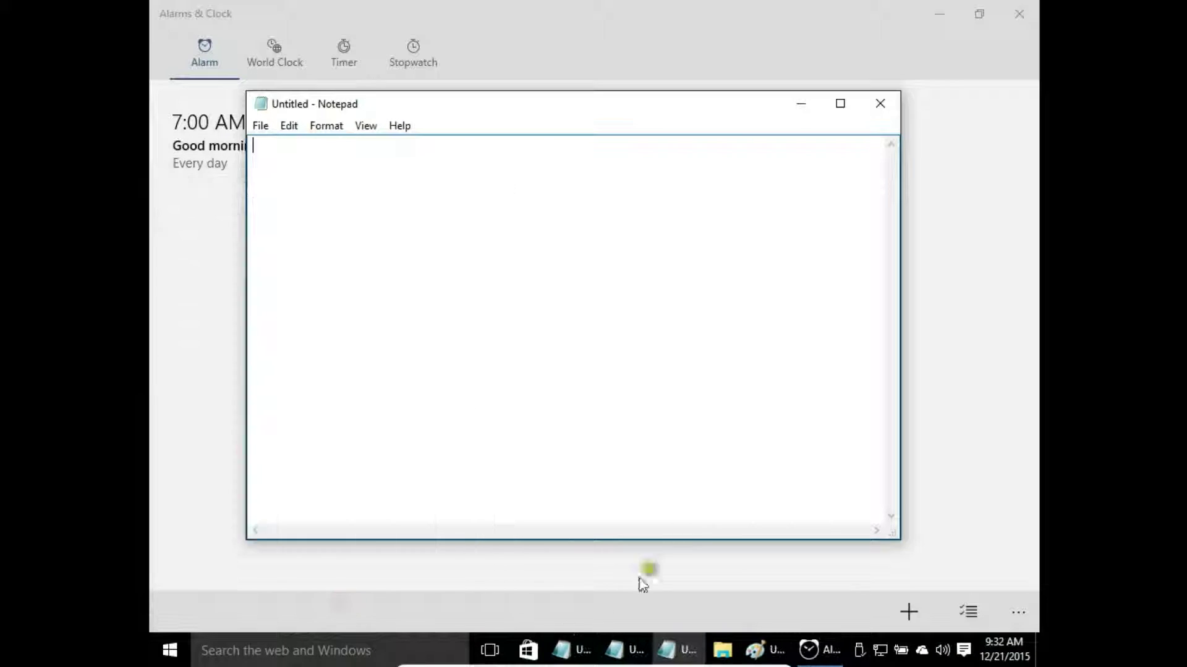
# - Close the Notepad windows, Alarms & Clock and Paint, leaving an empty desktop
pyautogui.click(884, 105)
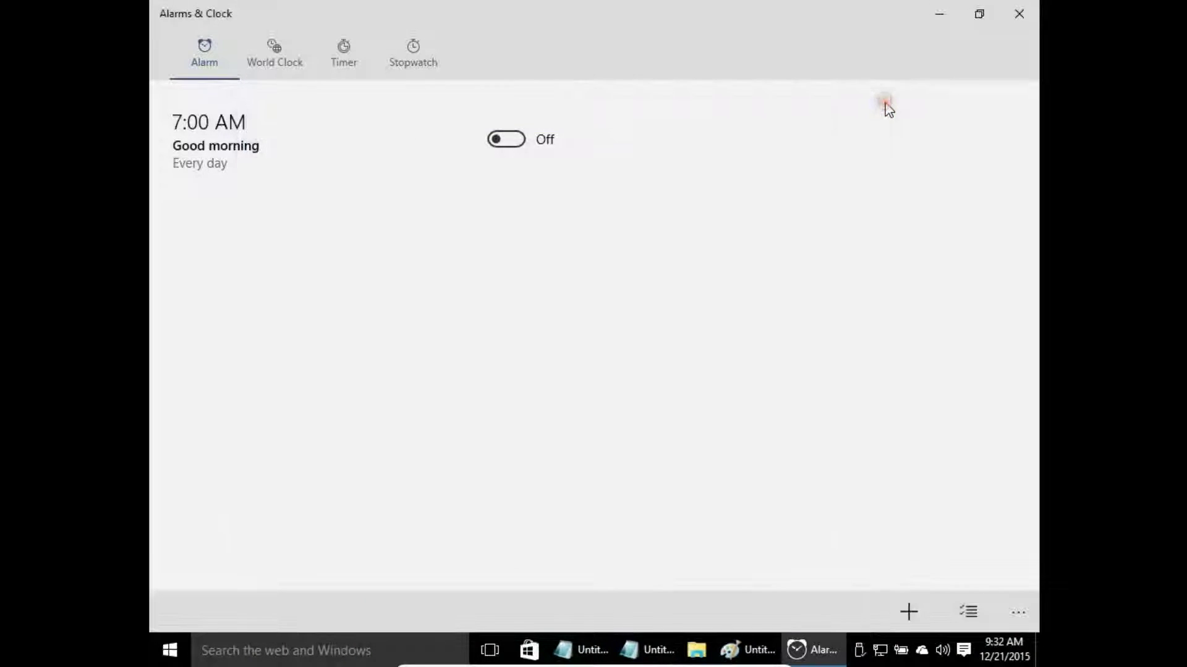
pyautogui.click(1015, 13)
pyautogui.click(880, 103)
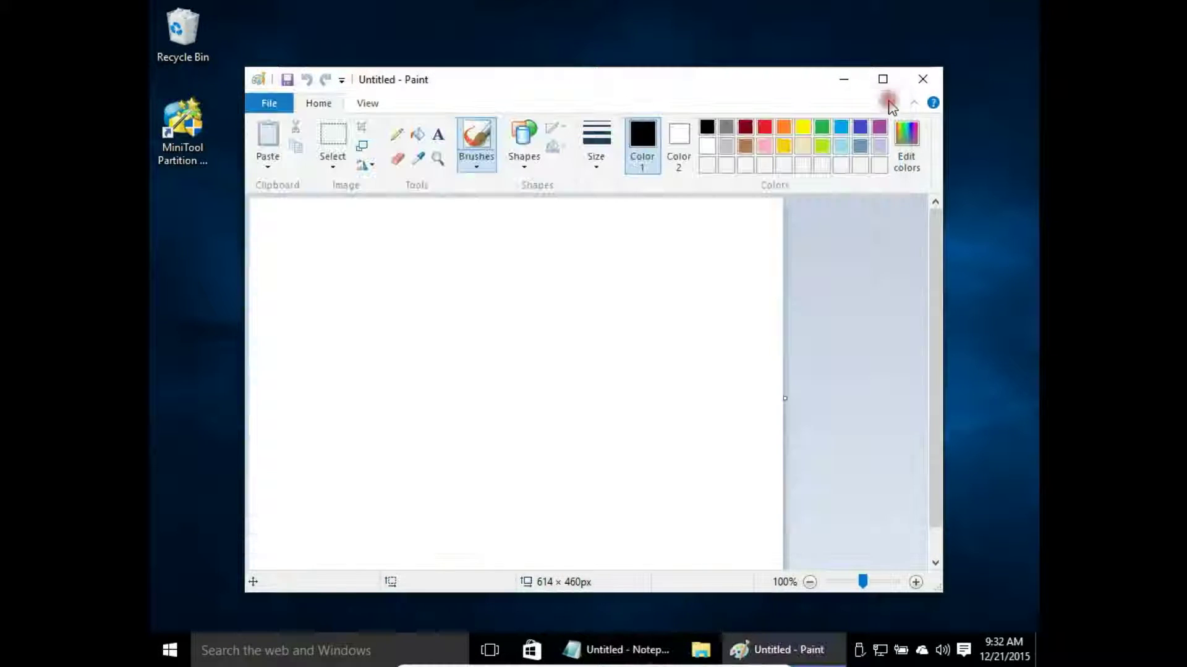
pyautogui.click(921, 83)
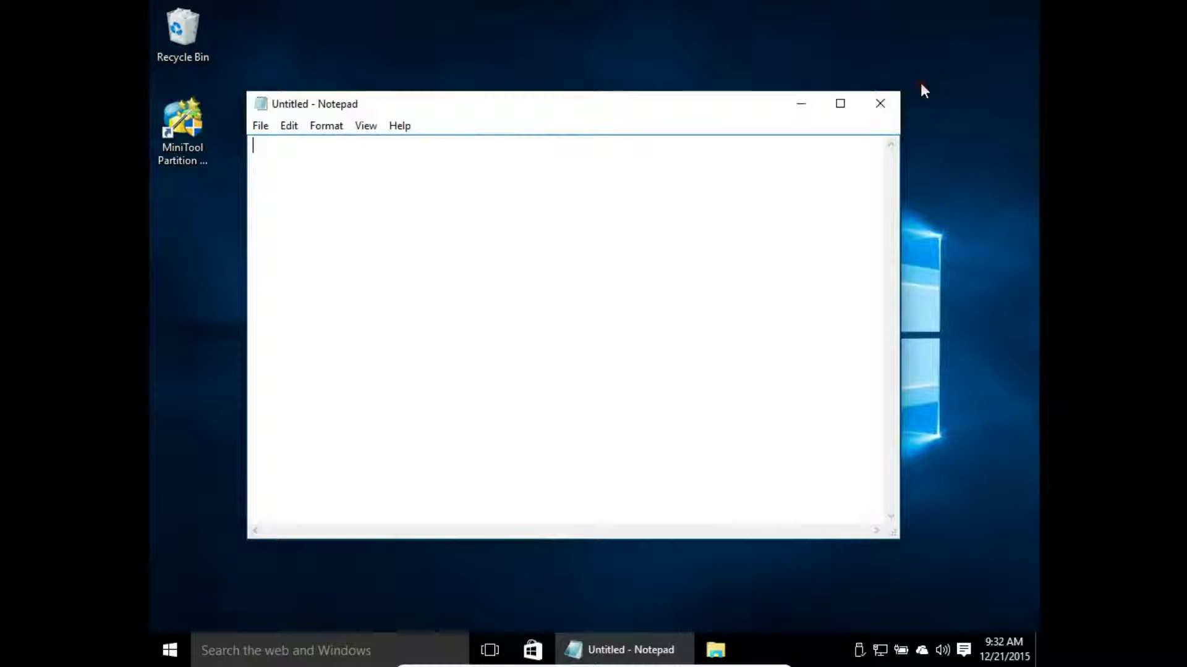
pyautogui.click(884, 104)
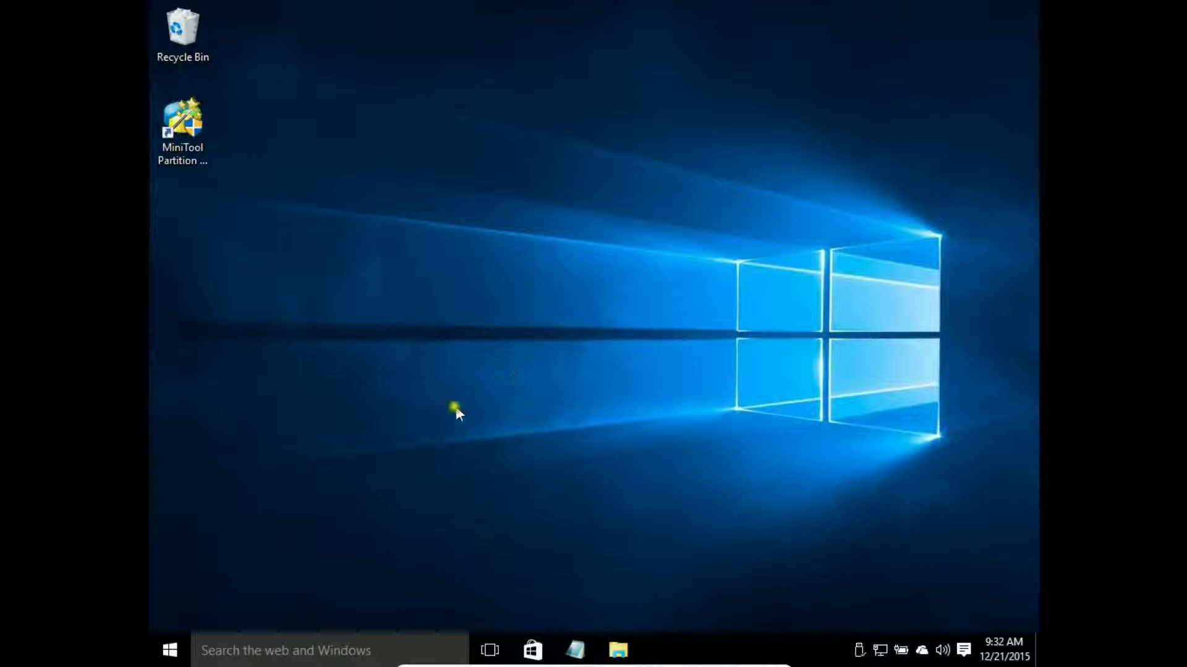
pyautogui.rightClick(704, 646)
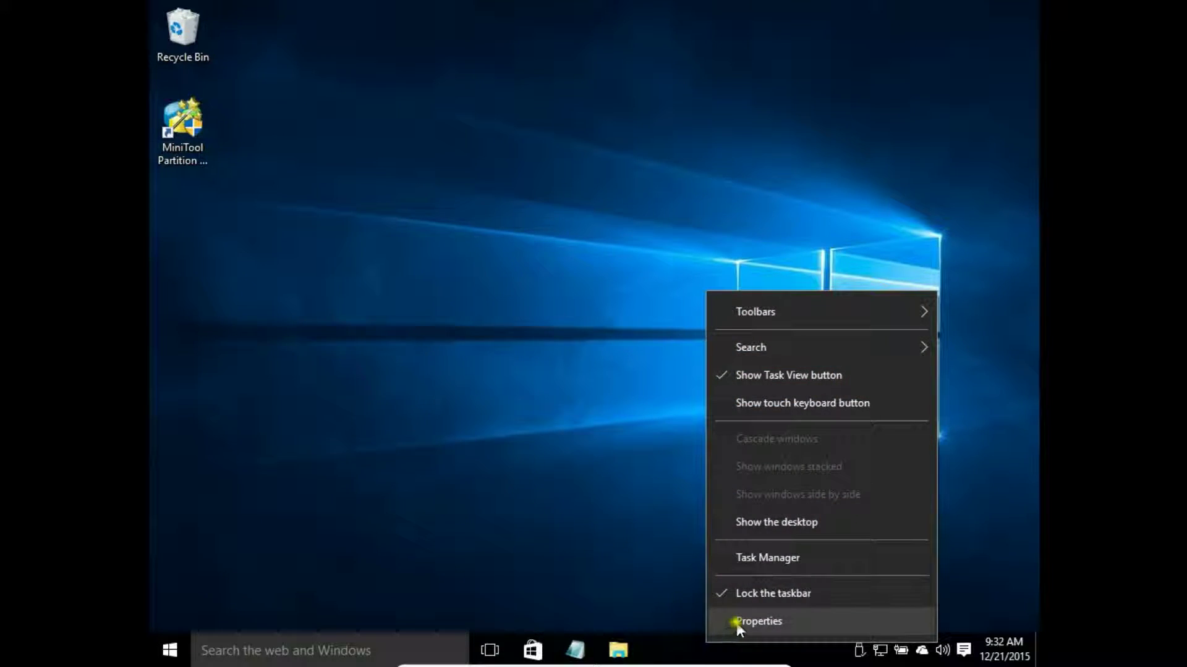
# - Reopen the taskbar properties and go to the notification area customization settings
pyautogui.click(736, 623)
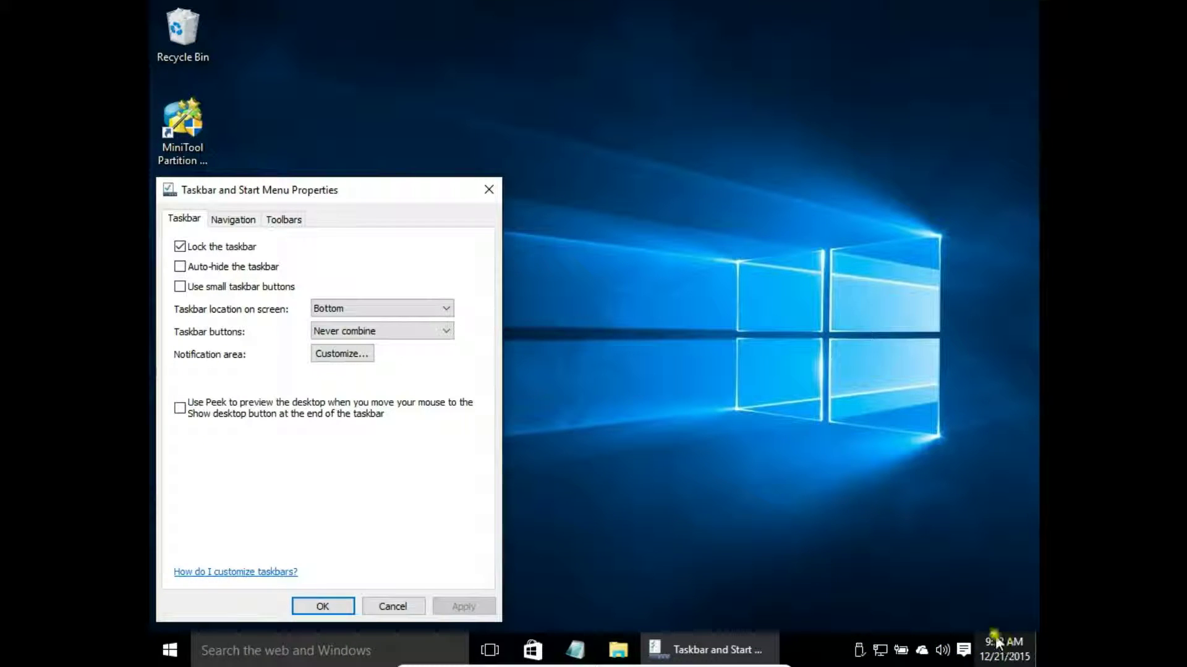
pyautogui.click(348, 361)
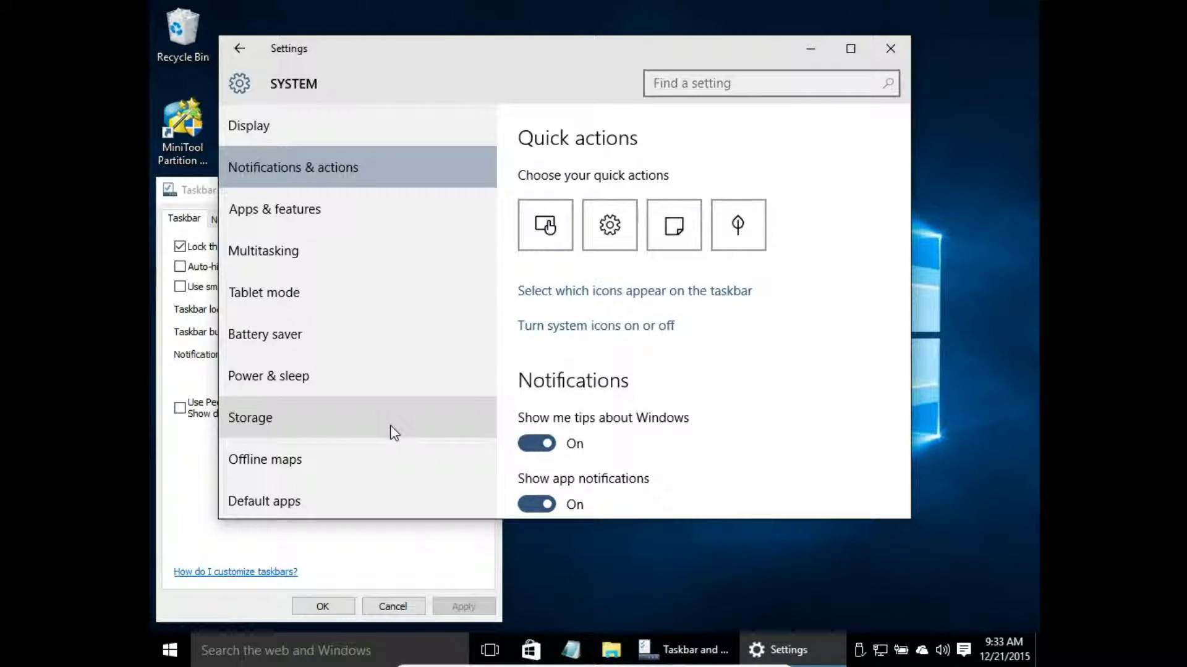
# - Switch OneDrive and Windows Explorer tray icons Off, check the hidden-icons overflow, and return
pyautogui.click(559, 298)
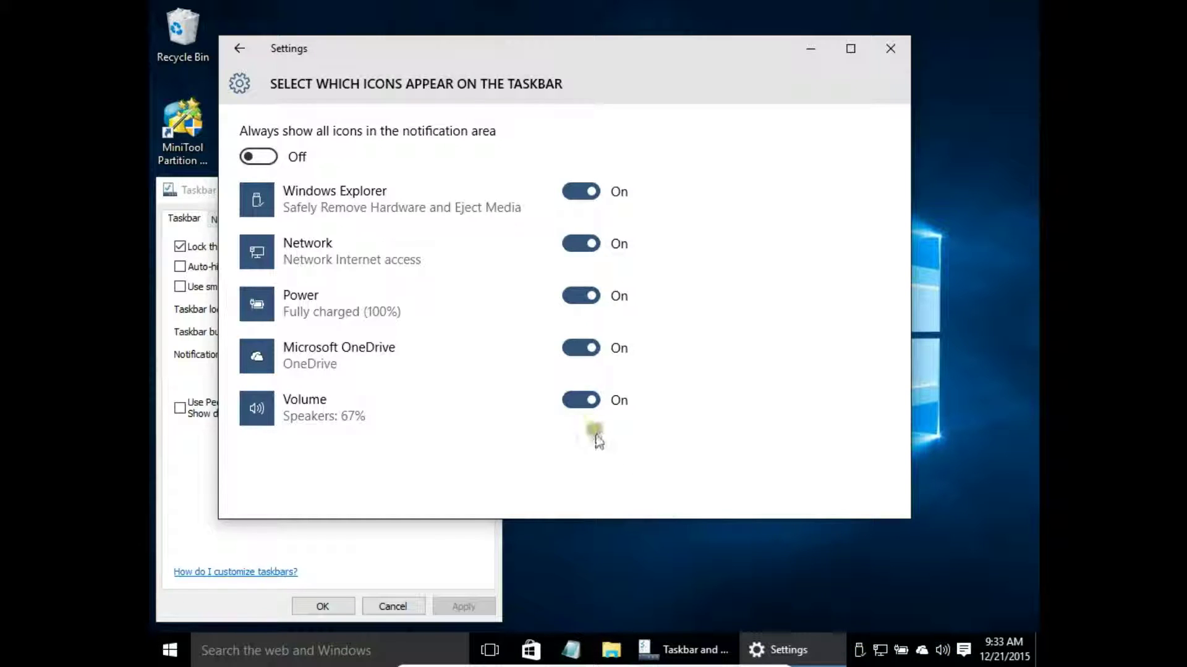
pyautogui.click(564, 350)
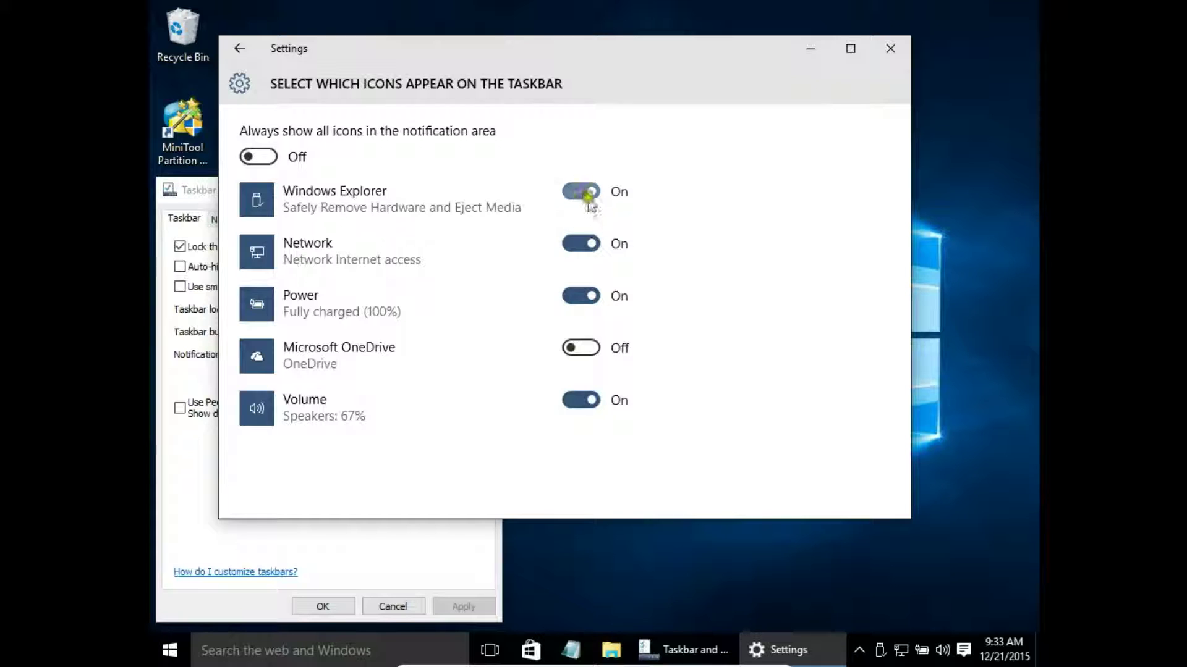
pyautogui.click(569, 189)
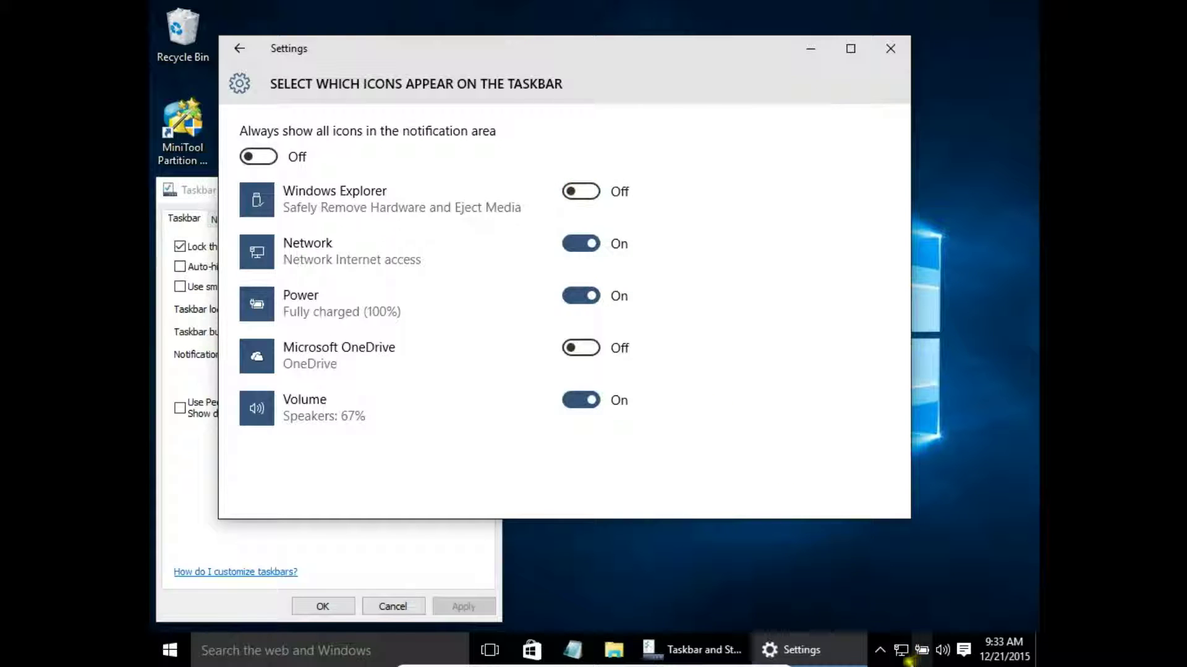
pyautogui.click(881, 654)
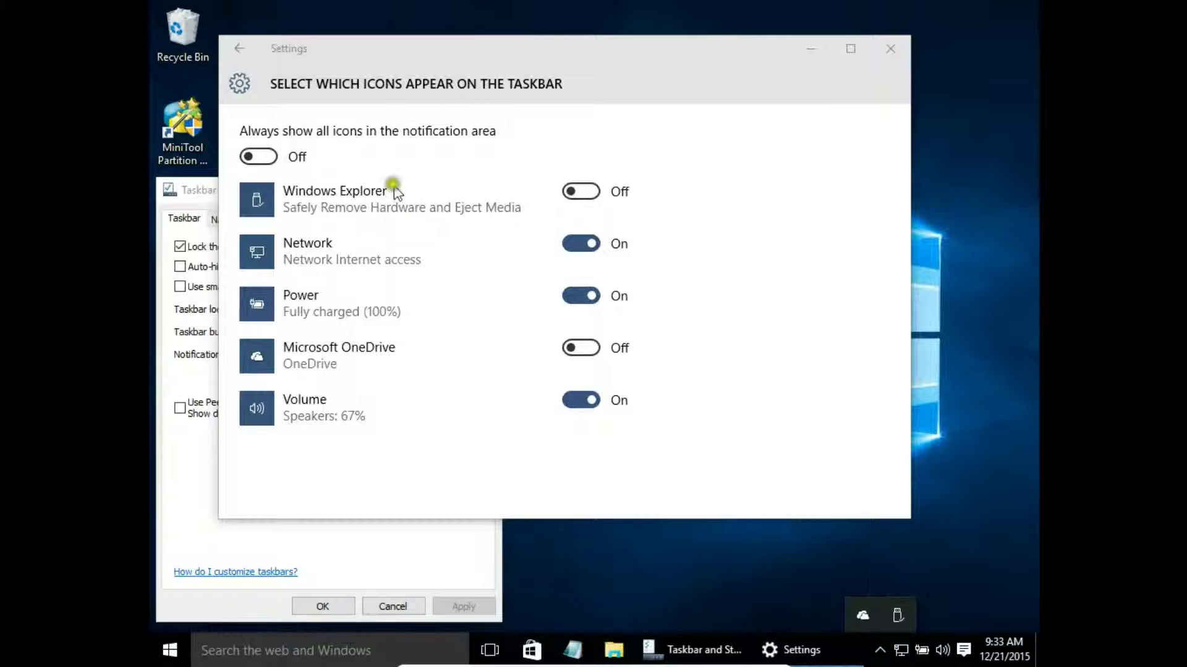
pyautogui.click(250, 52)
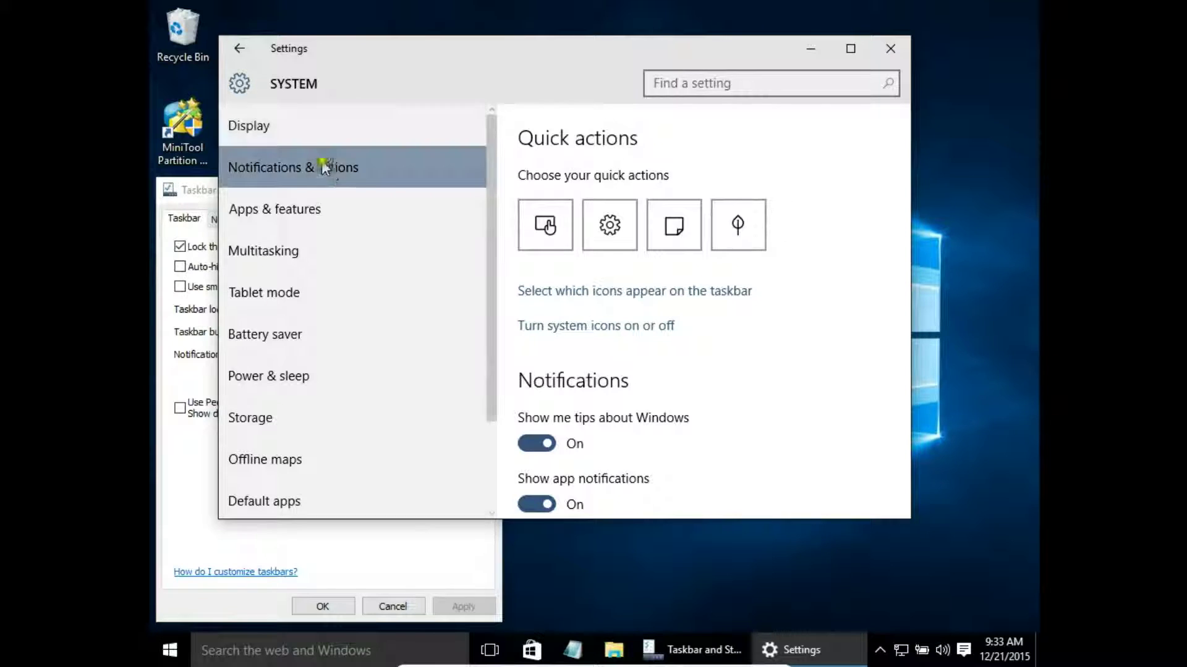
# - Switch the Clock, Network and Action Center system icons to Off
pyautogui.click(627, 337)
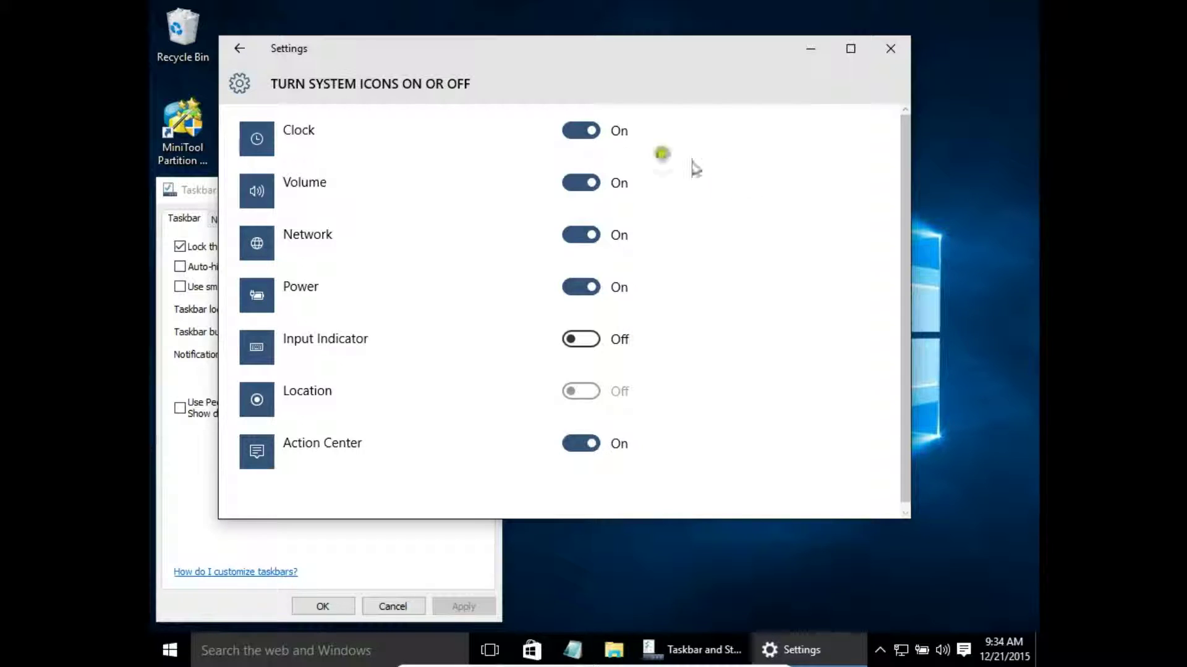
pyautogui.click(585, 133)
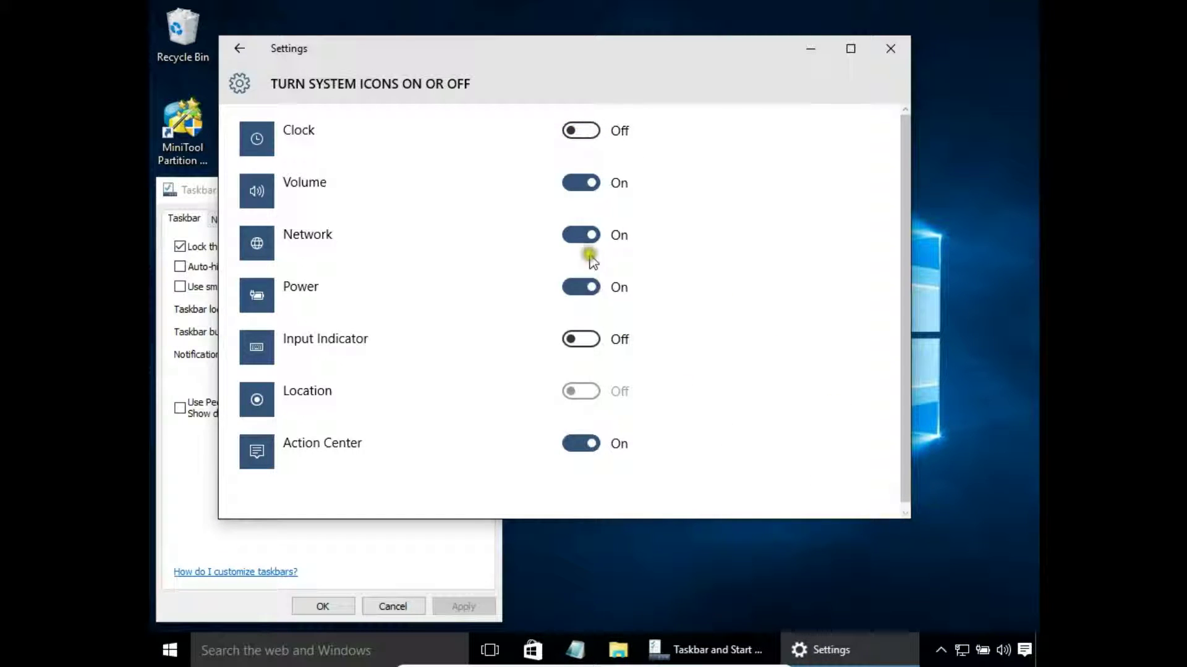
pyautogui.click(574, 235)
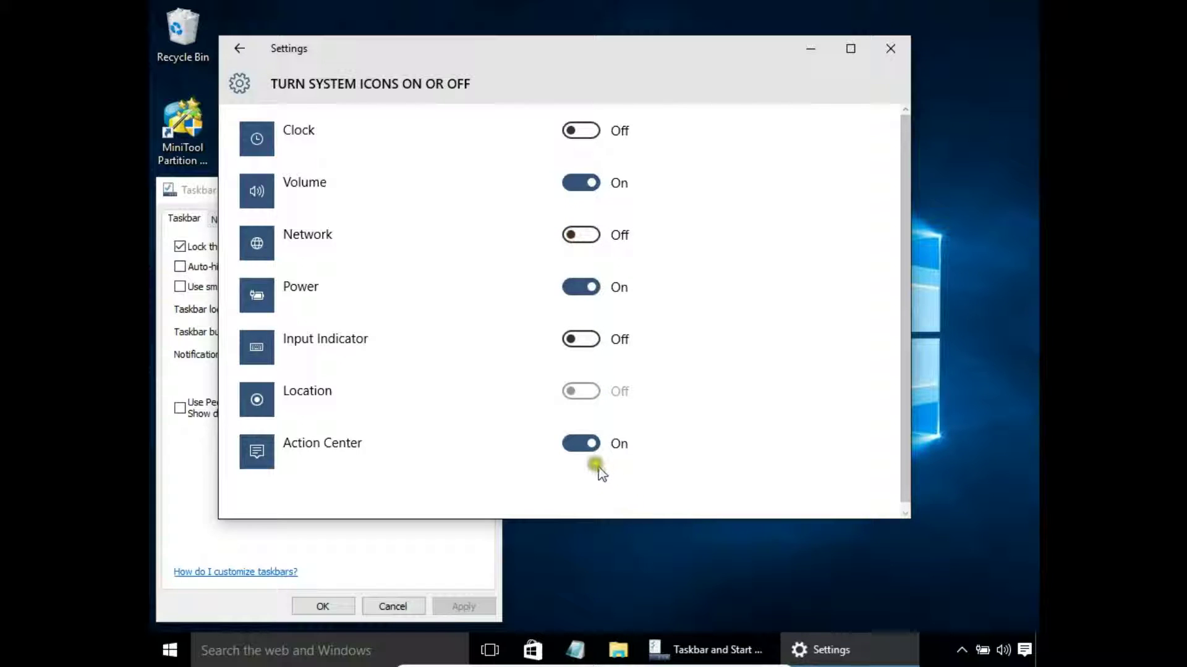
pyautogui.click(572, 445)
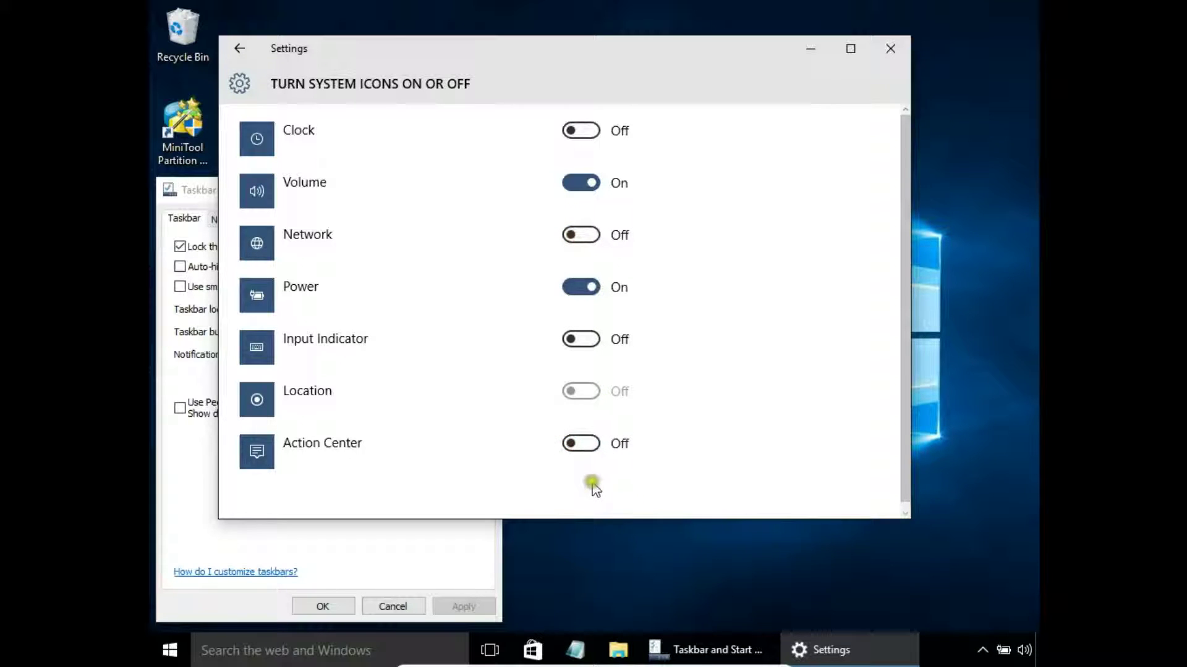